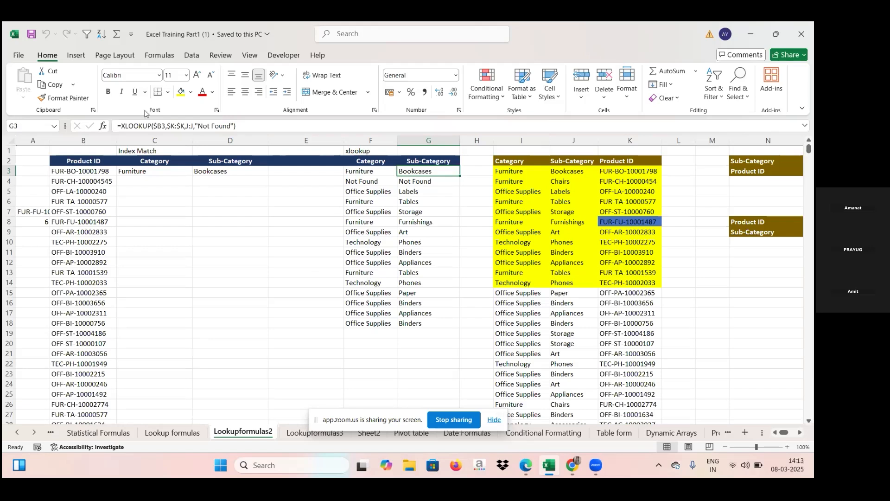
Fill the INDEX MATCH sub-category formula in D3 down the Sub-Category column
left_click(144, 171)
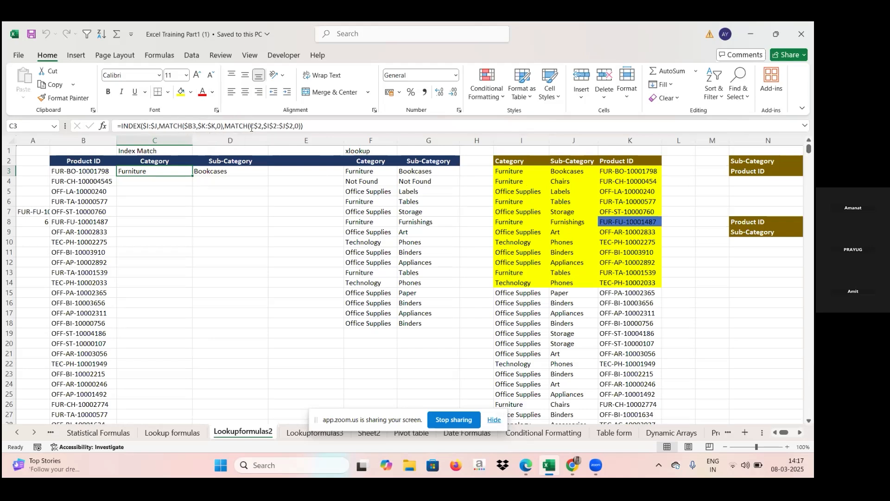
left_click(150, 162)
left_click_drag(150, 161, 203, 162)
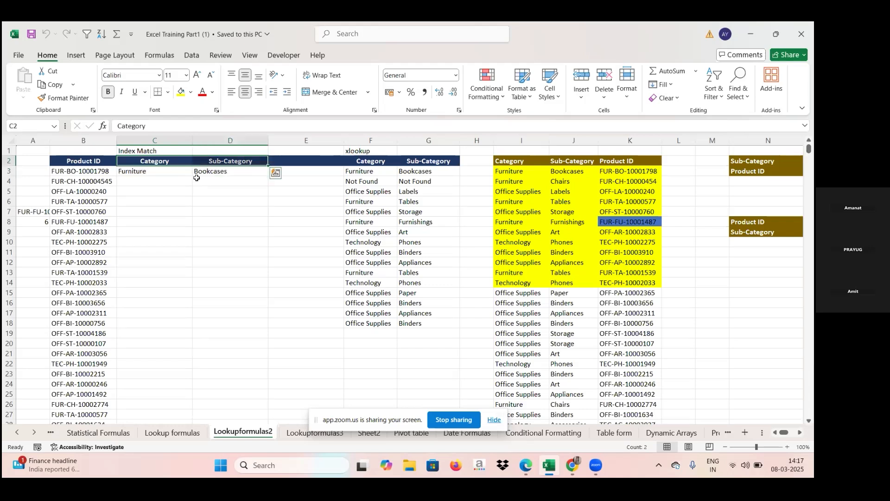
left_click(181, 192)
left_click(173, 171)
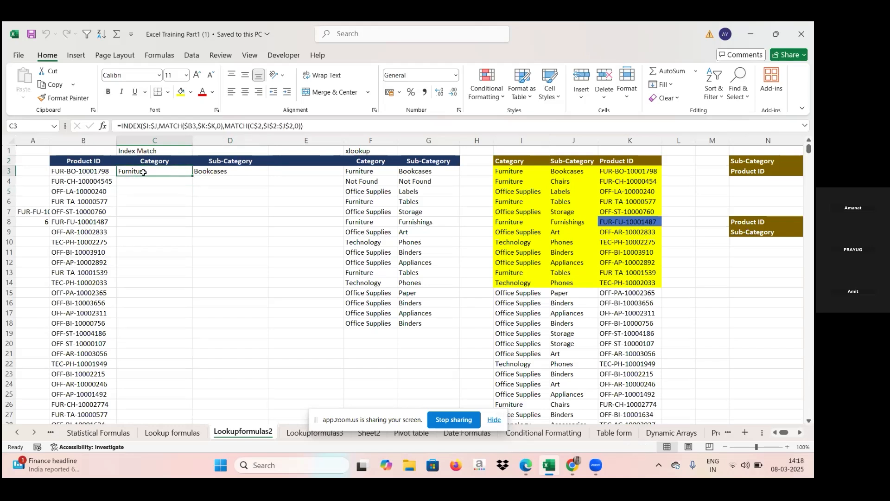
left_click(222, 172)
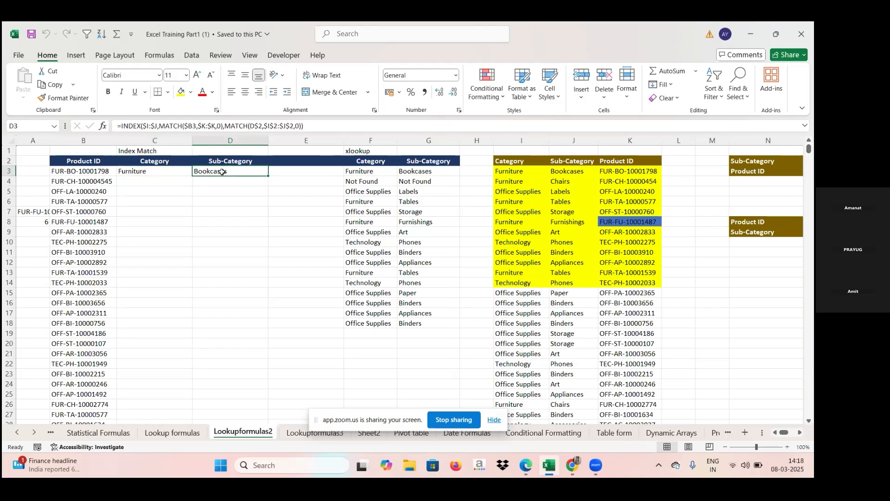
double_click(270, 175)
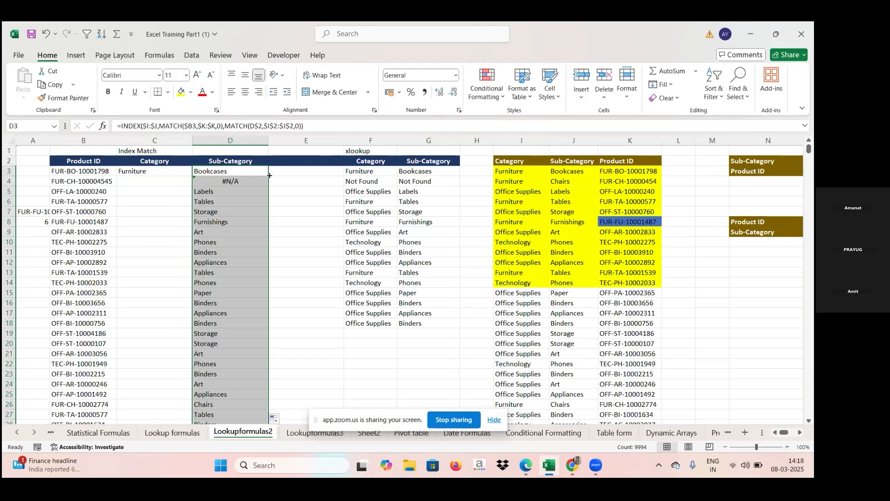
Fill the INDEX MATCH category formula in C3 down the Category column
left_click(171, 170)
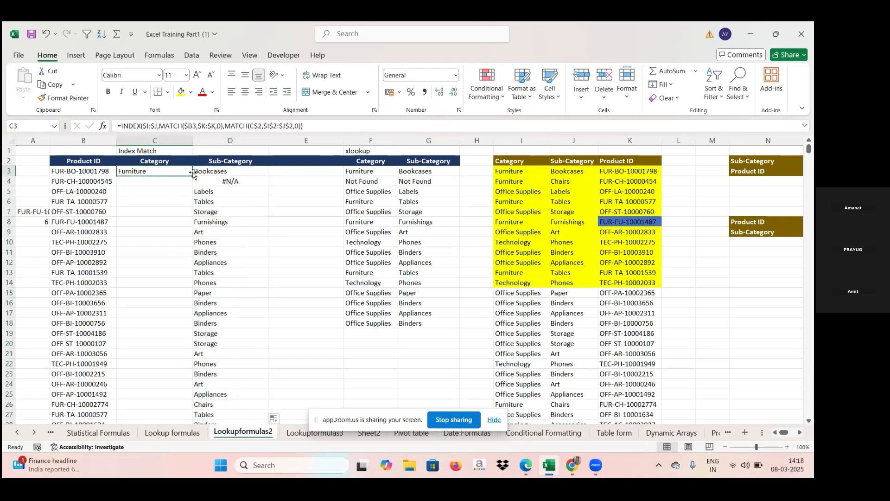
left_click_drag(193, 176, 193, 177)
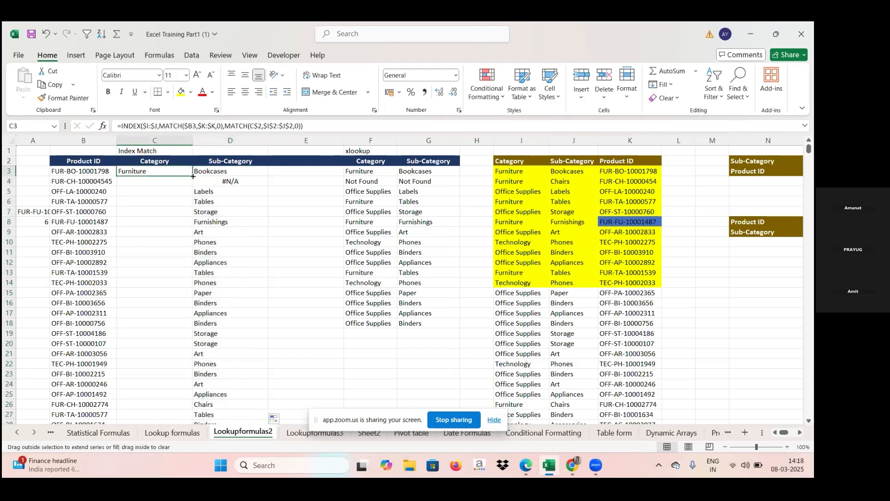
double_click(193, 176)
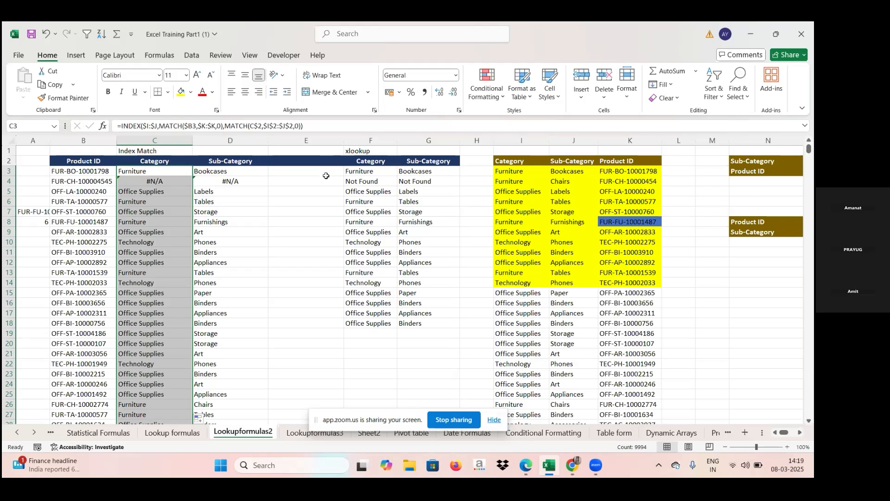
Clear the existing XLOOKUP results in F3:G18
left_click(372, 171)
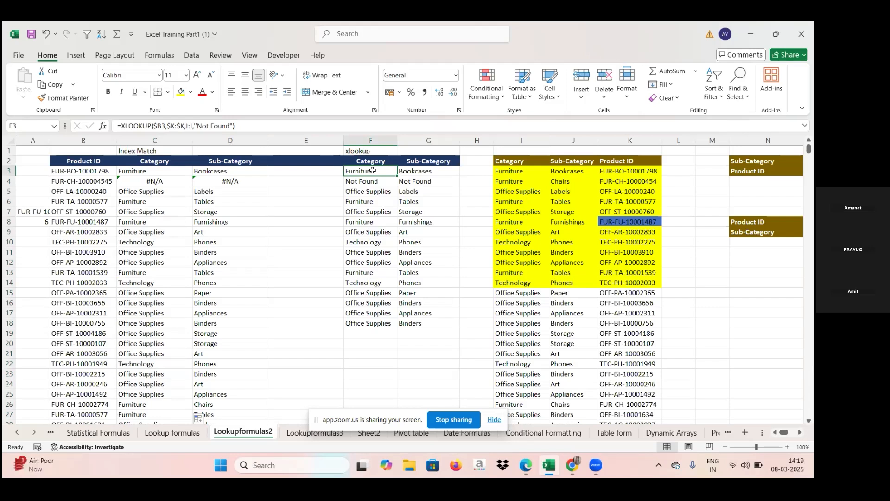
left_click_drag(373, 171, 427, 322)
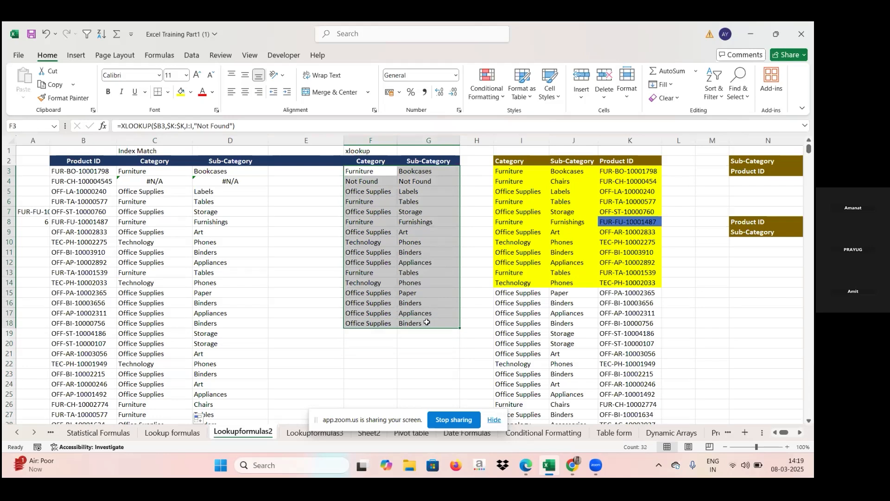
key("Delete")
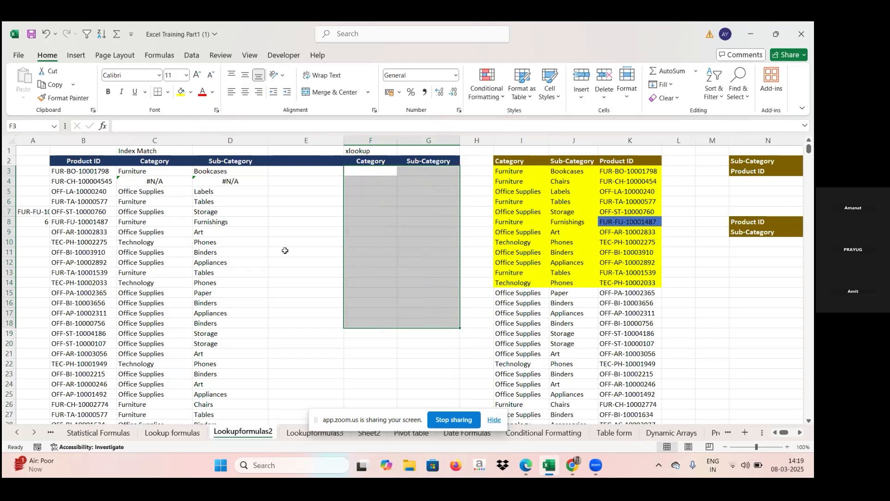
In F3, start an XLOOKUP that looks up B3 in column K and returns column I
left_click(381, 172)
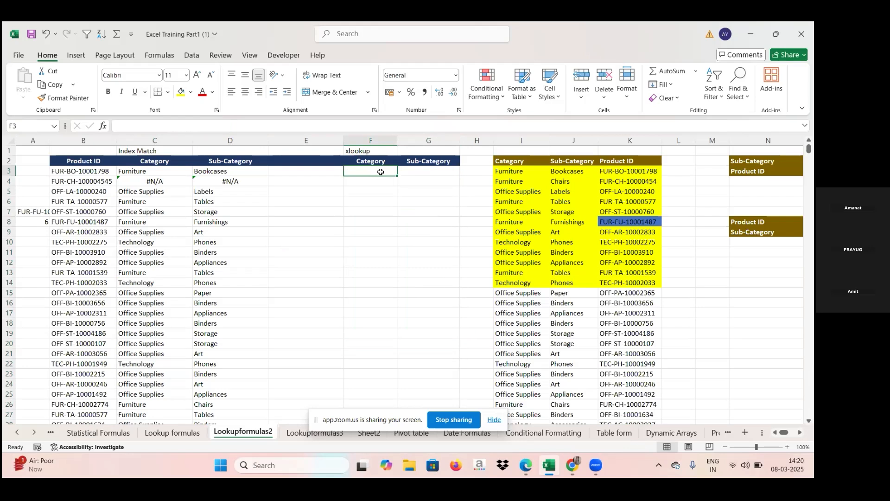
type("=")
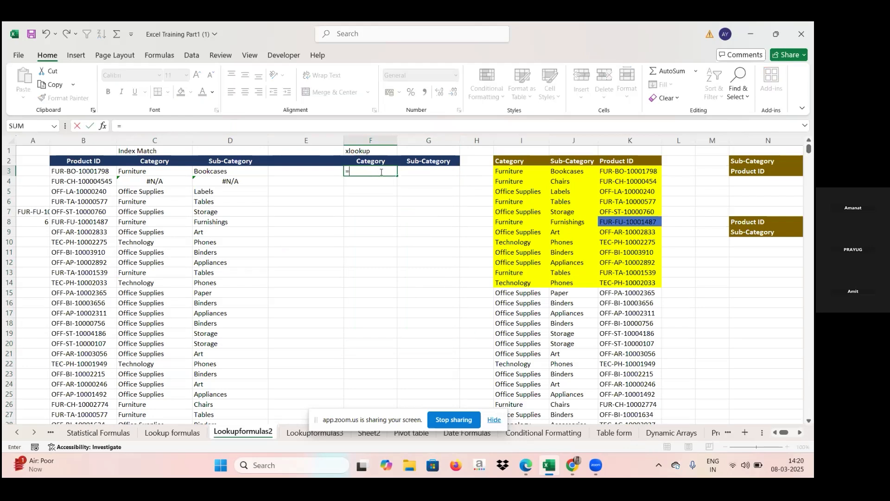
type("xloo")
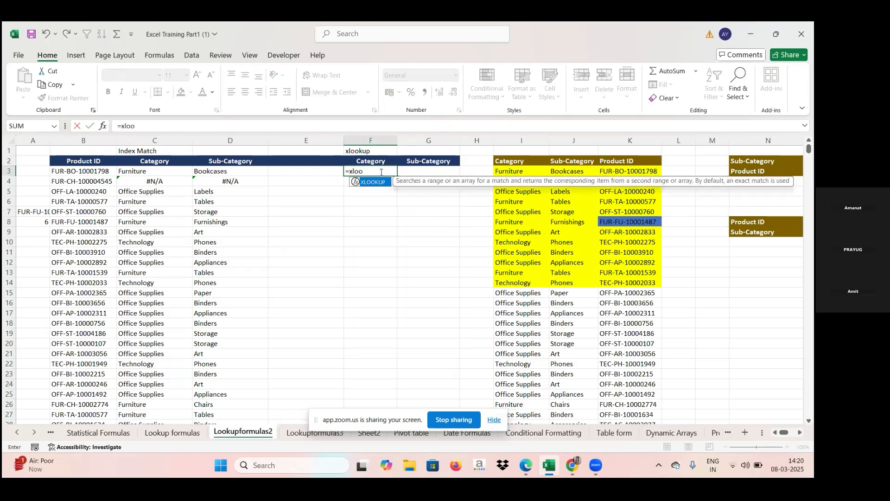
double_click(377, 184)
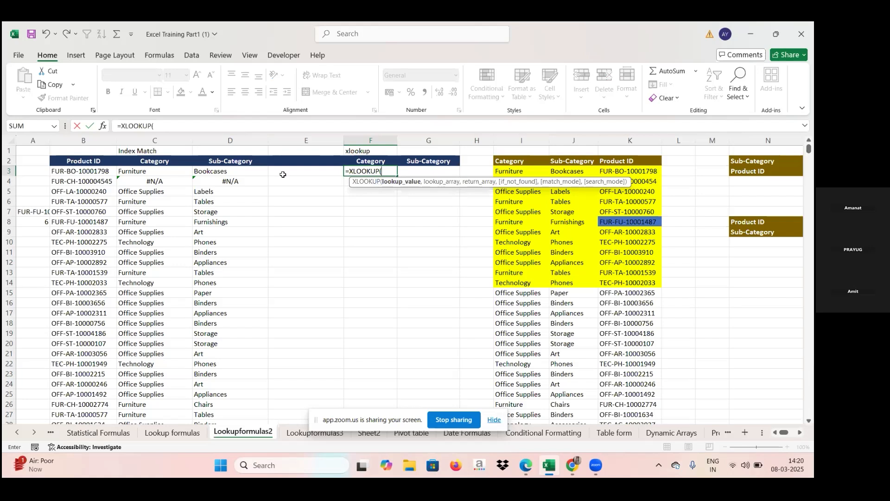
left_click(86, 170)
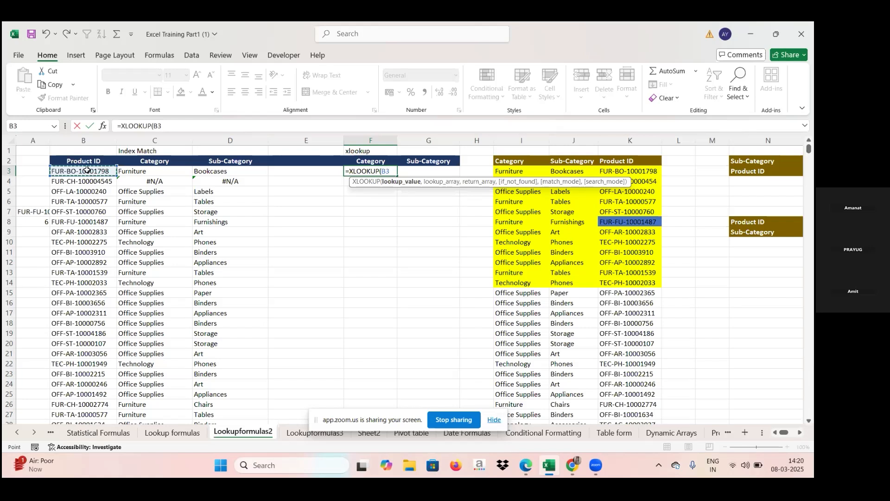
type(",")
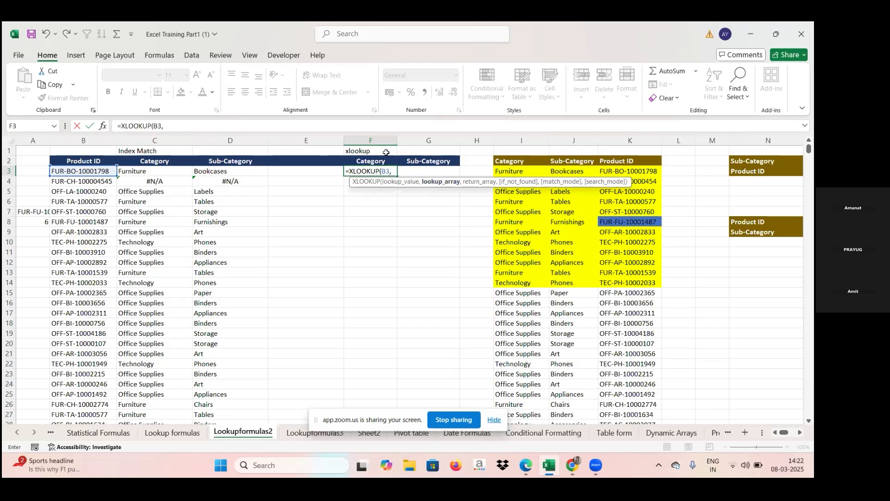
left_click(643, 138)
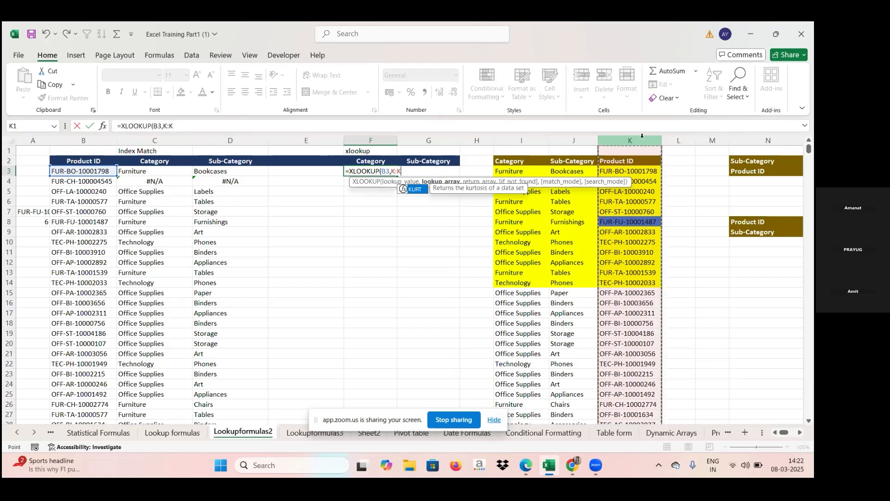
type(",")
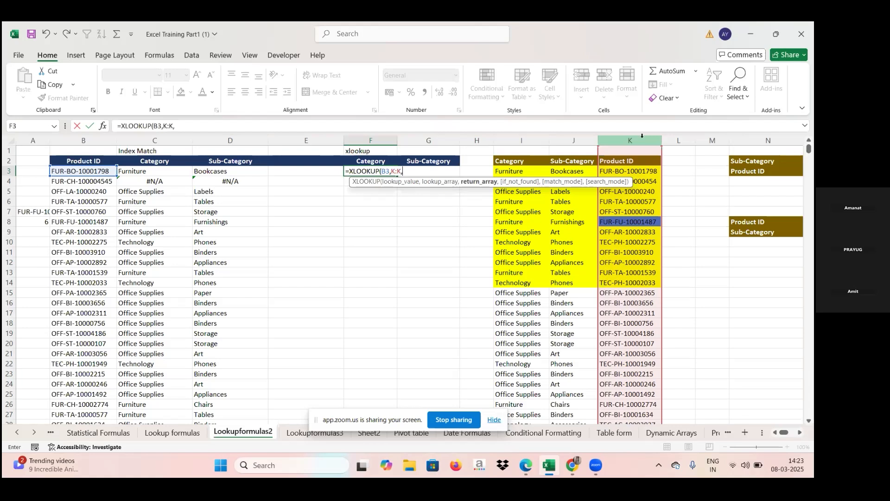
left_click(518, 141)
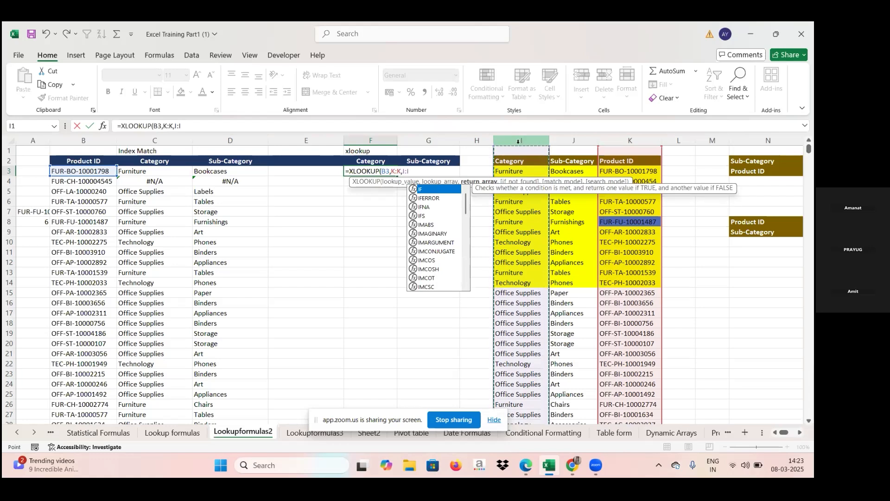
type(",")
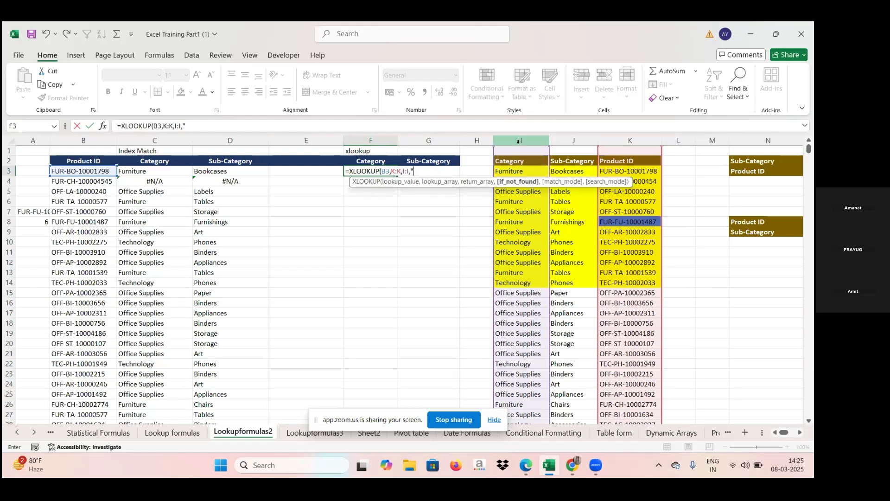
Add "Not found" as the if-not-found text and enter the XLOOKUP formula
key("Caps_Lock")
type("M")
key("Caps_Lock")
type("ot fo")
key("BackSpace")
key("BackSpace")
key("BackSpace")
key("BackSpace")
key("BackSpace")
type("no")
key("BackSpace")
key("BackSpace")
key("Caps_Lock")
type("N")
key("Caps_Lock")
type("i")
key("BackSpace")
type("ot found\"")
type(")")
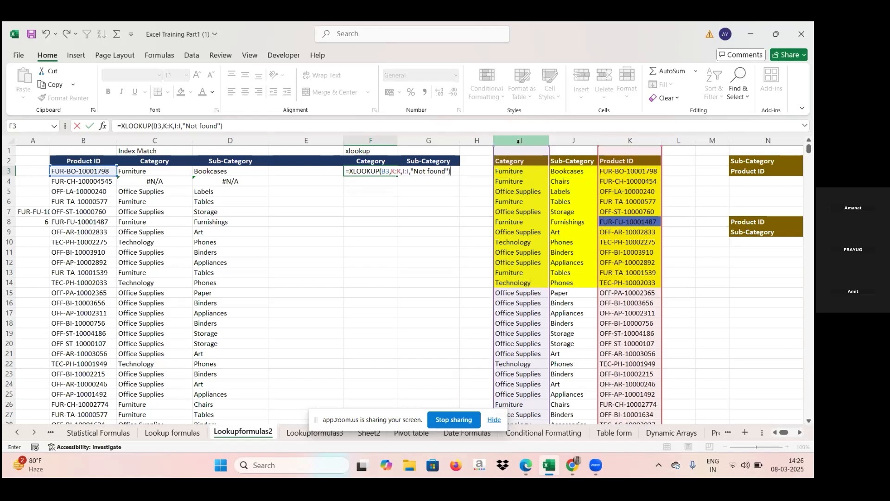
key("Return")
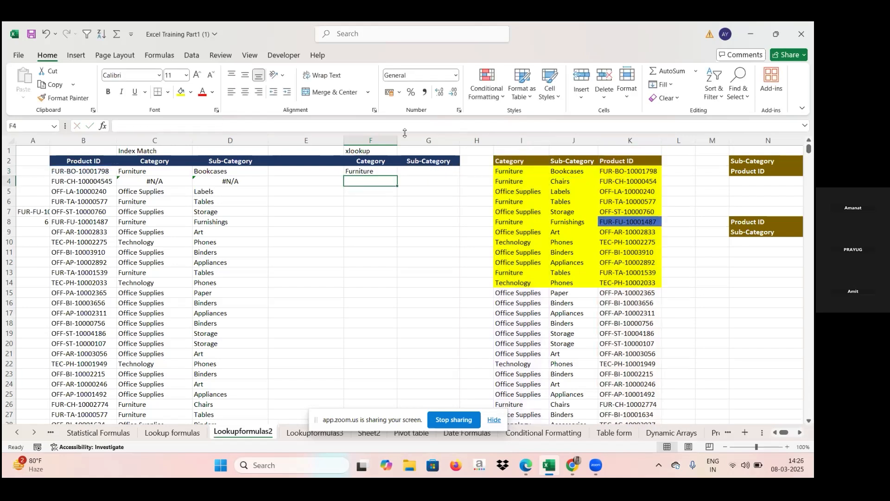
Copy the F3 XLOOKUP formula down to F15
left_click(381, 170)
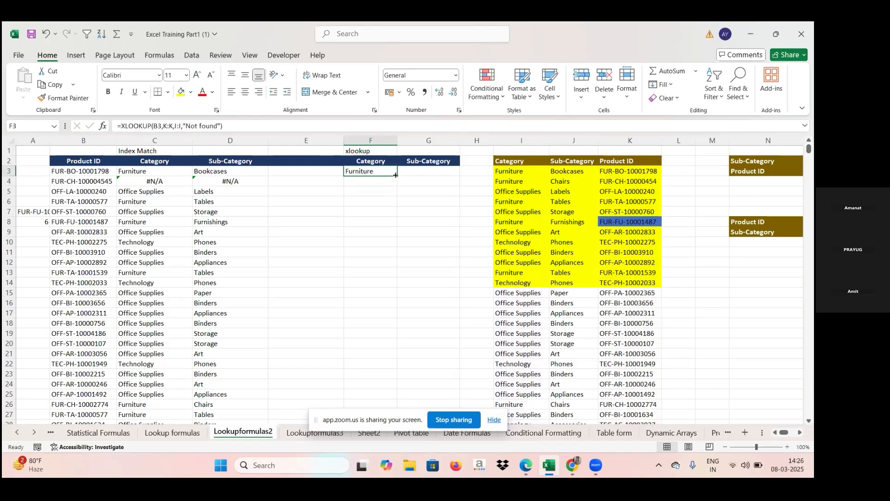
left_click(395, 175)
left_click(396, 175)
left_click(398, 174)
left_click(399, 174)
left_click(399, 175)
left_click(397, 176)
left_click_drag(397, 174, 391, 294)
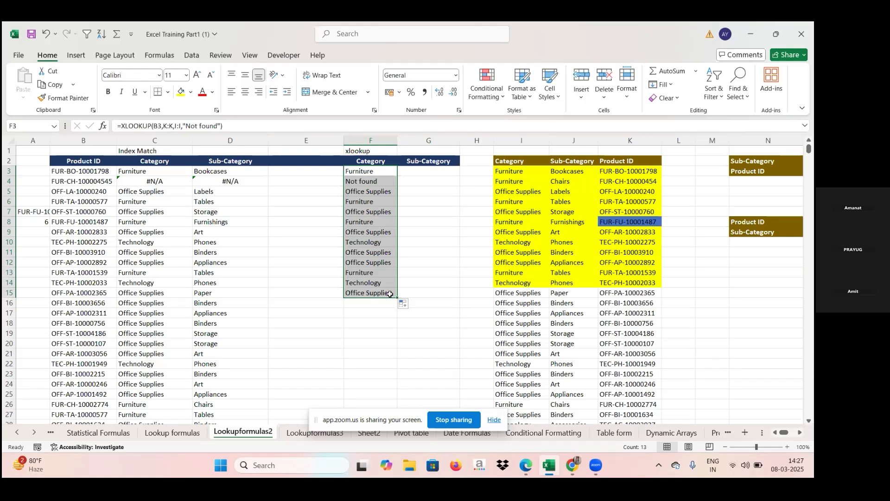
left_click(389, 294)
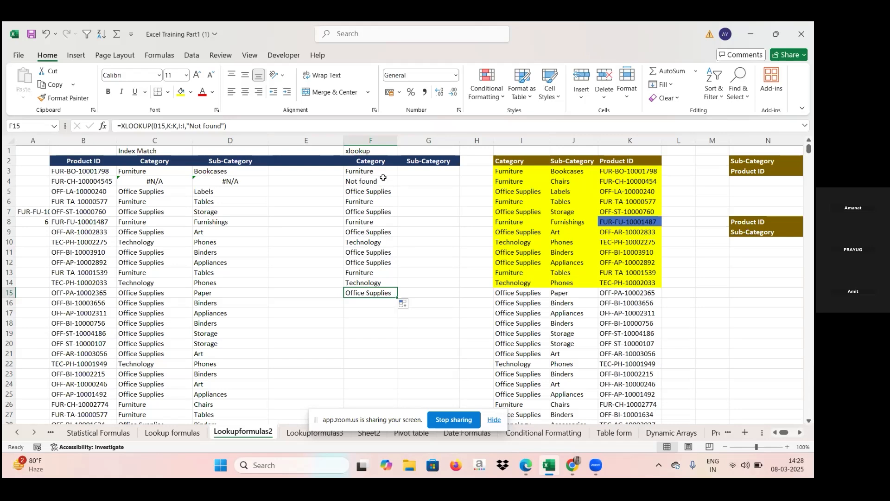
Edit the F3 formula to make the lookup value $B3 and the lookup array $K:$K
left_click(385, 172)
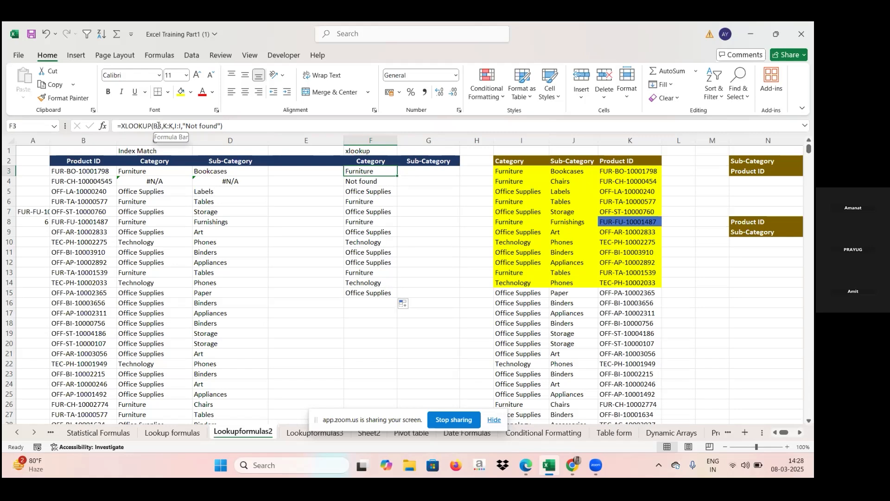
left_click(155, 125)
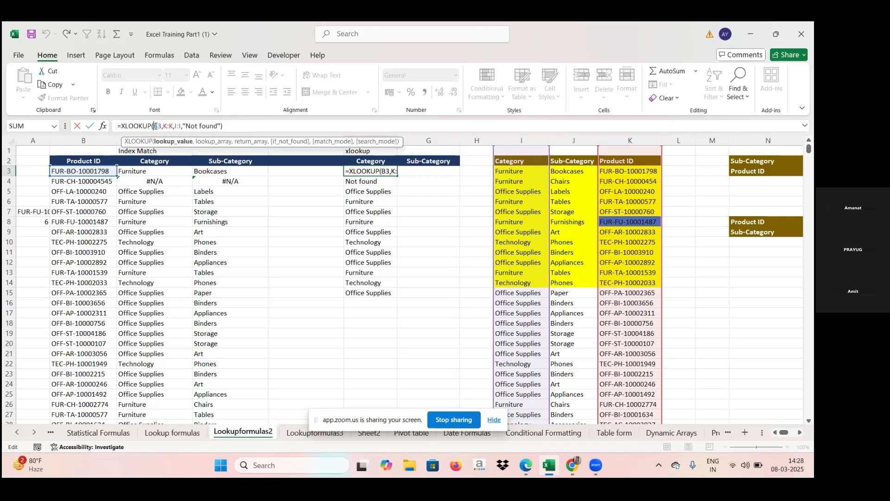
type("$")
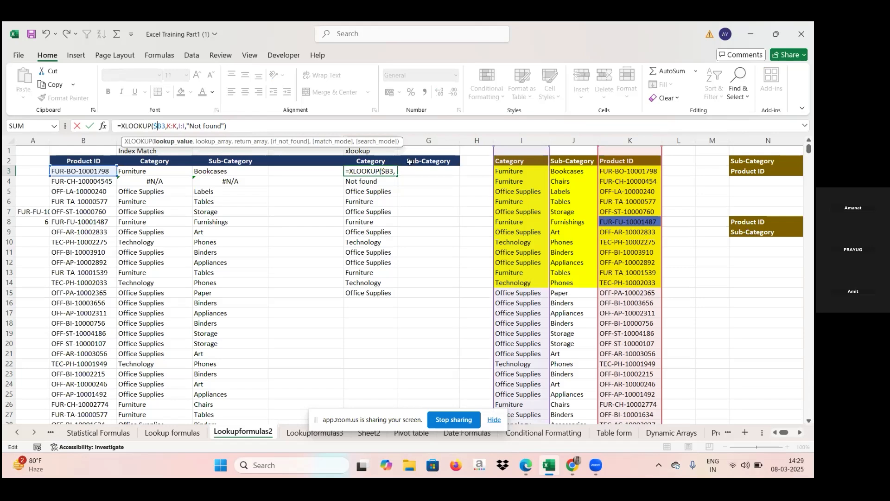
left_click(176, 125)
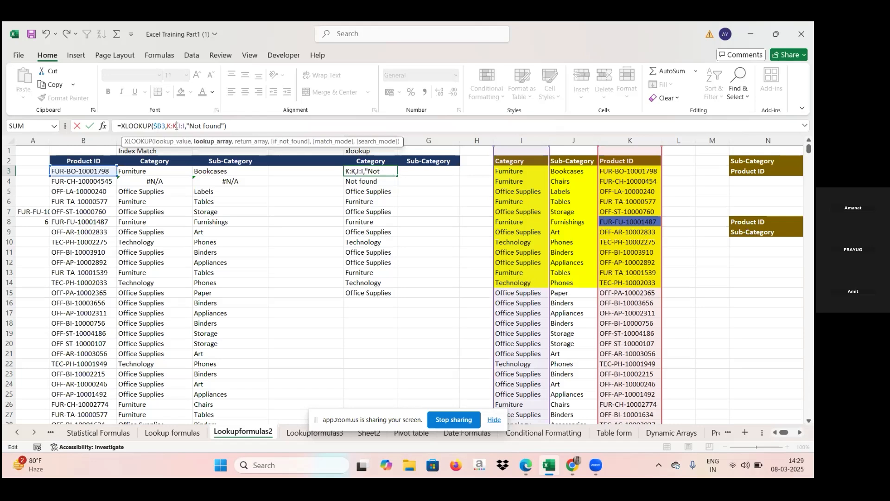
key("F4")
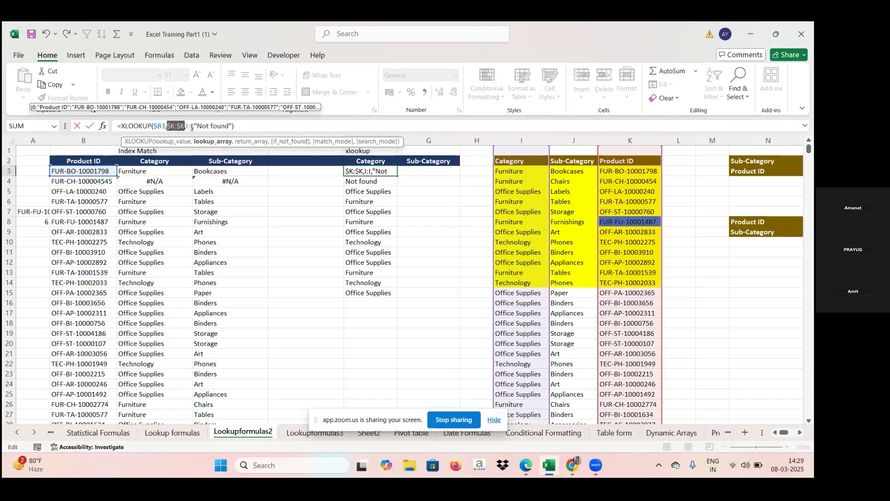
Change the F3 formula's return array to the absolute columns $I:$J and enter it
left_click(192, 125)
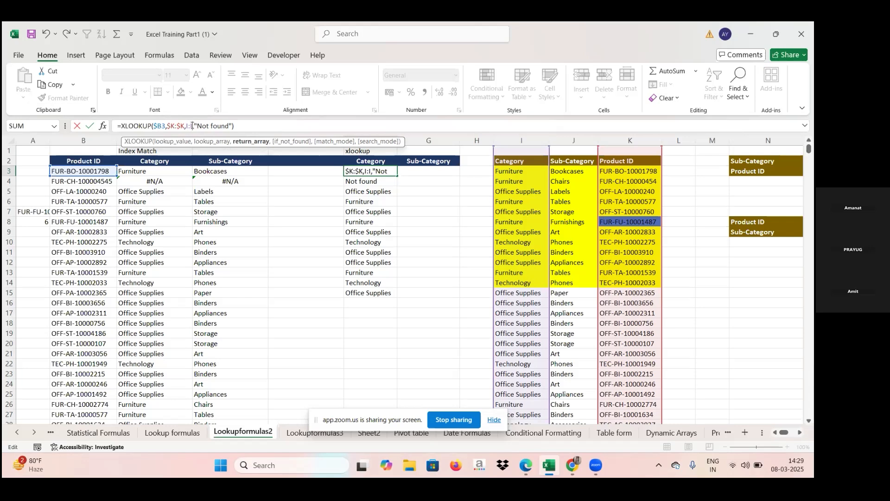
key("BackSpace")
key("BackSpace")
key("BackSpace")
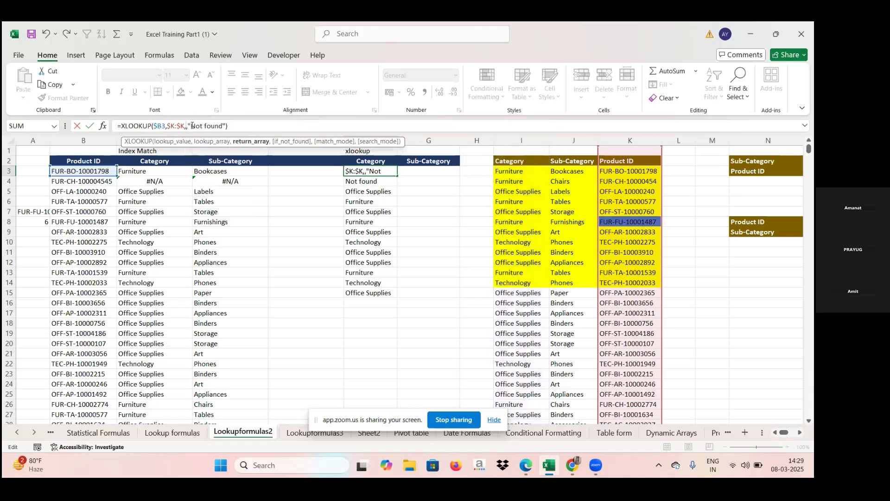
left_click_drag(513, 139, 561, 133)
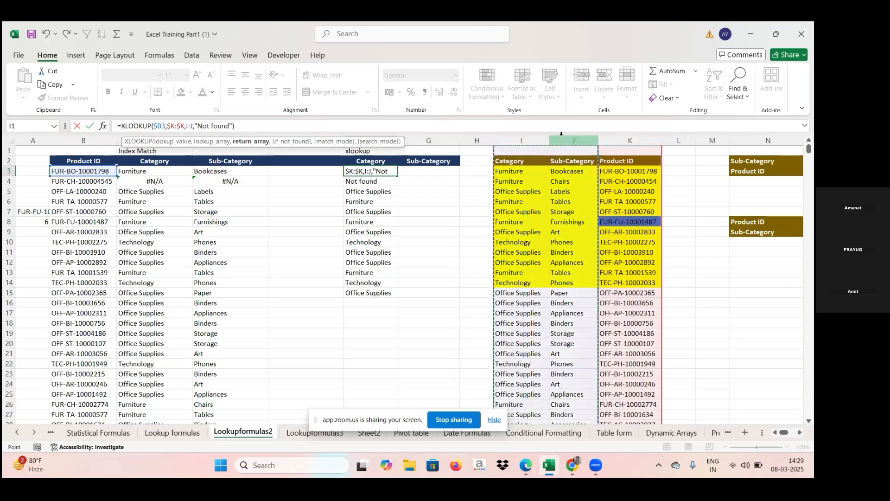
key("F4")
key("Return")
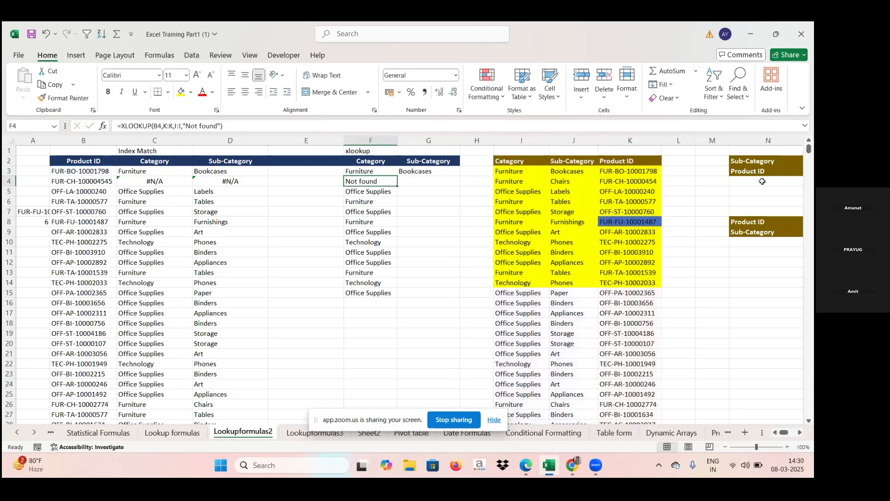
Inspect the XLOOKUP formulas in F3 and G3 and their fill behaviour
left_click(430, 171)
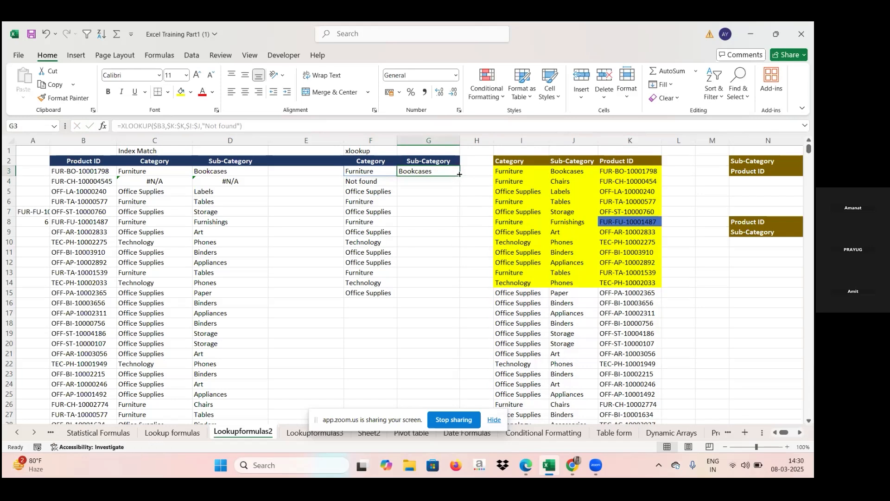
left_click(368, 172)
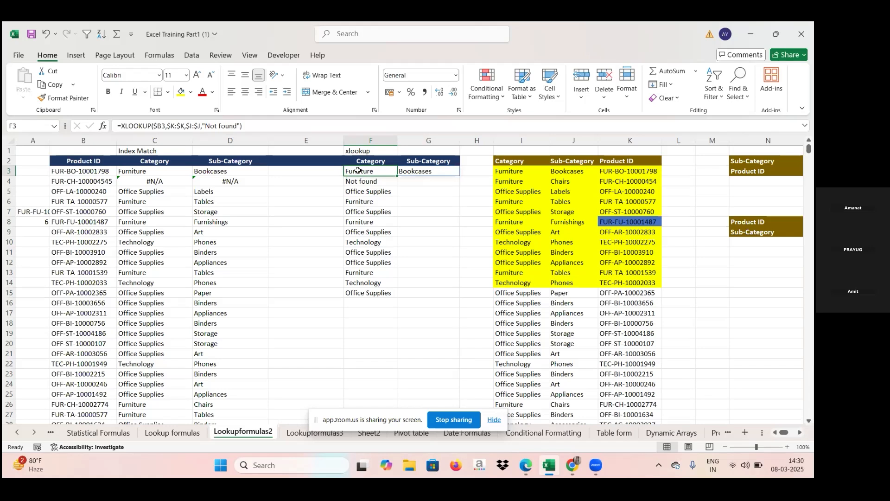
left_click(452, 171)
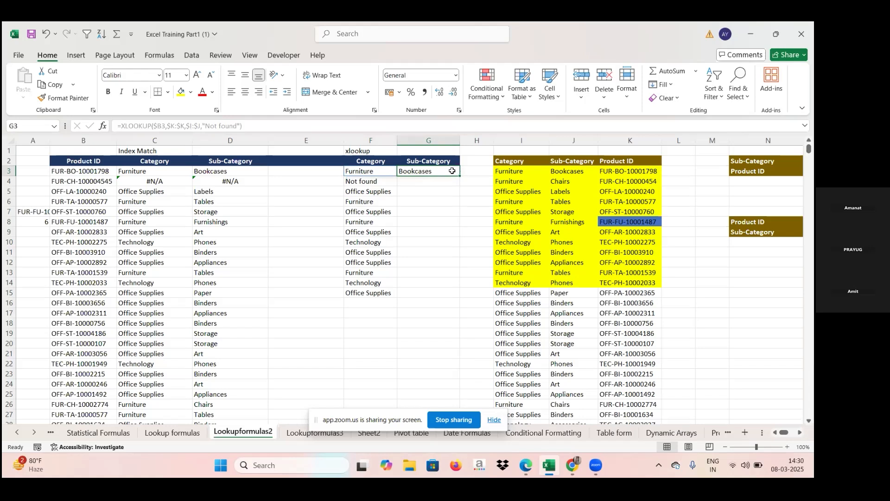
left_click_drag(459, 175, 459, 175)
double_click(459, 175)
left_click(385, 172)
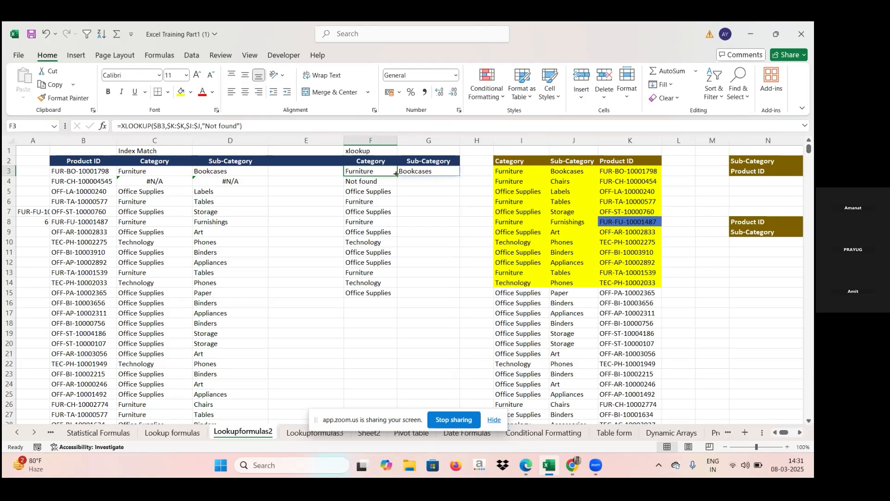
left_click(398, 177)
left_click(396, 176)
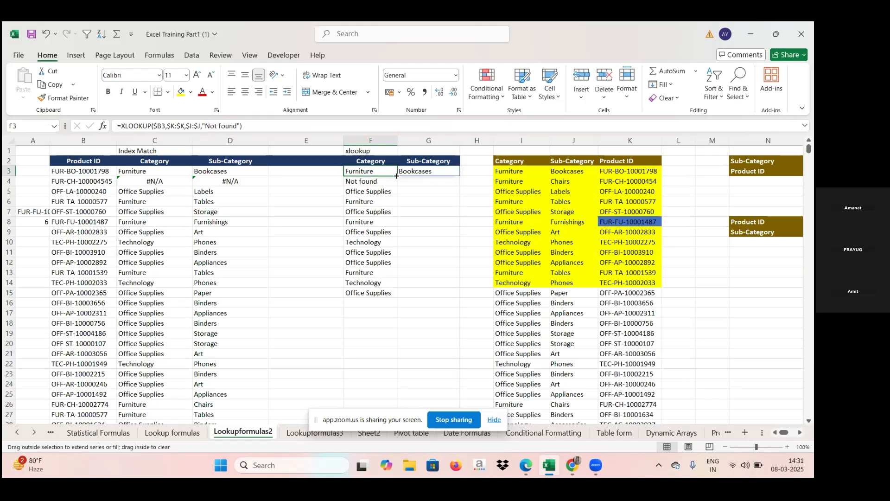
left_click(424, 171)
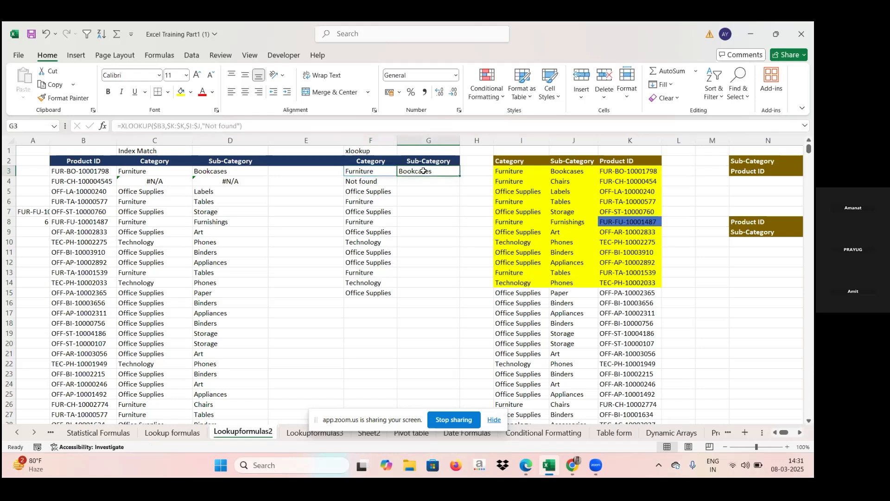
left_click_drag(459, 177, 436, 304)
left_click(436, 304)
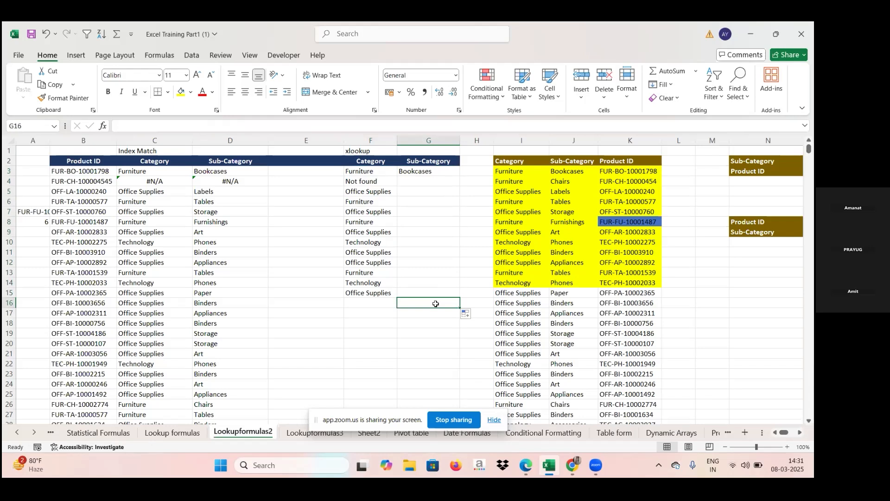
left_click(385, 171)
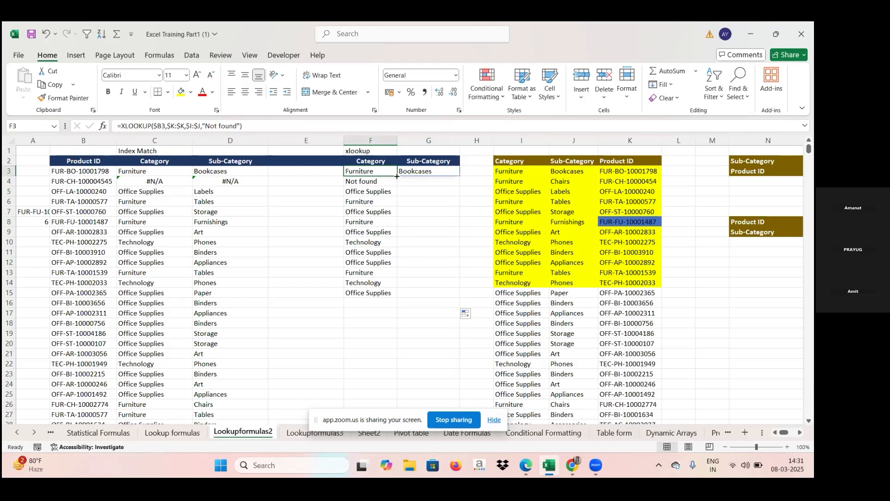
Fill the spilling F3 XLOOKUP formula down column F to row 26
left_click_drag(397, 176, 460, 180)
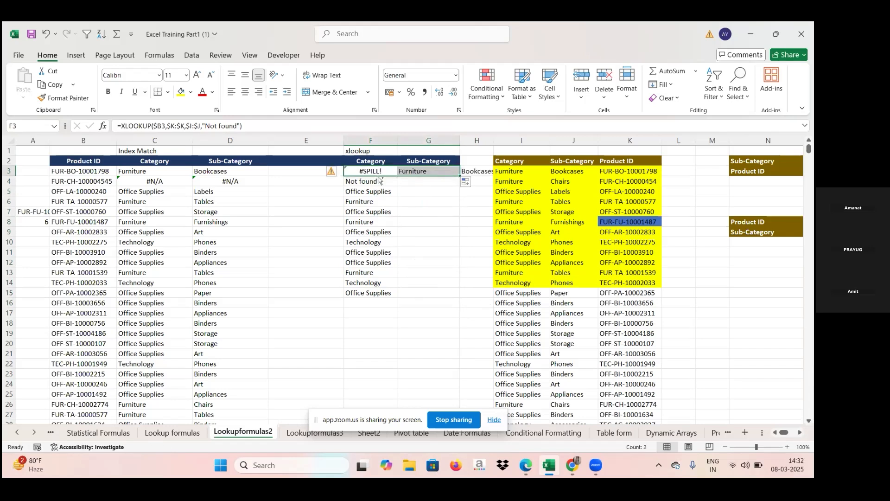
key("ctrl+z")
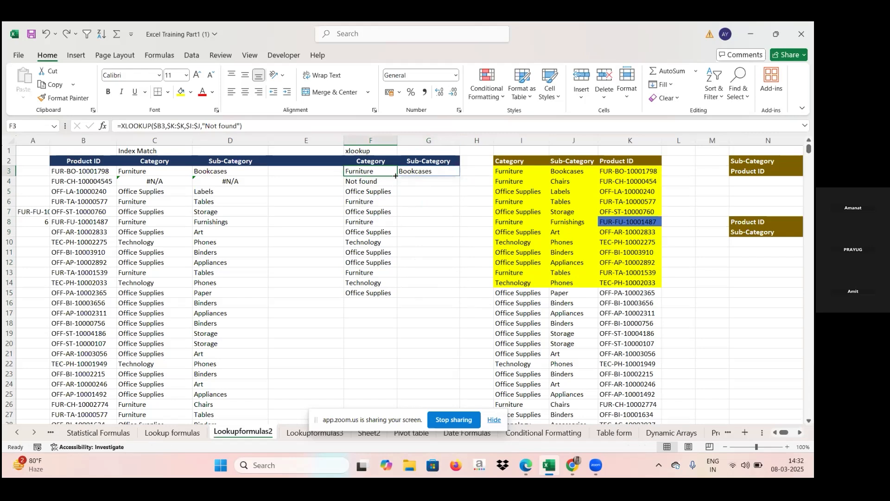
left_click_drag(397, 176, 369, 295)
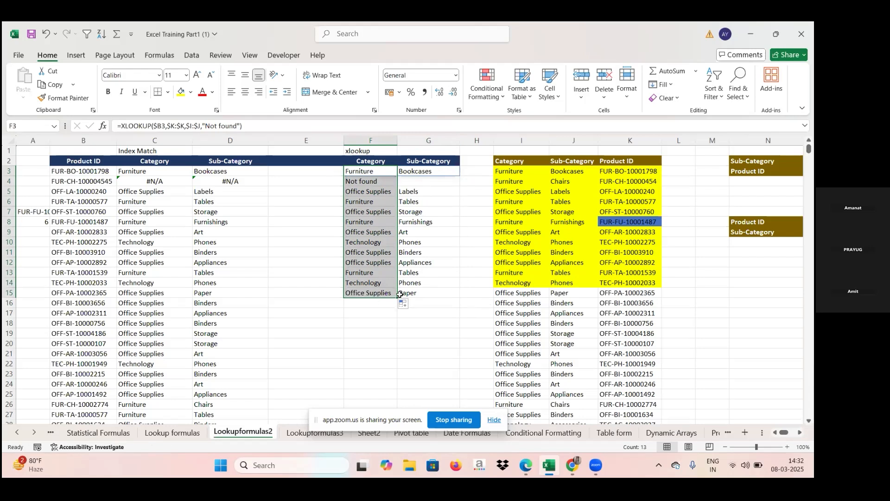
left_click_drag(398, 298, 390, 366)
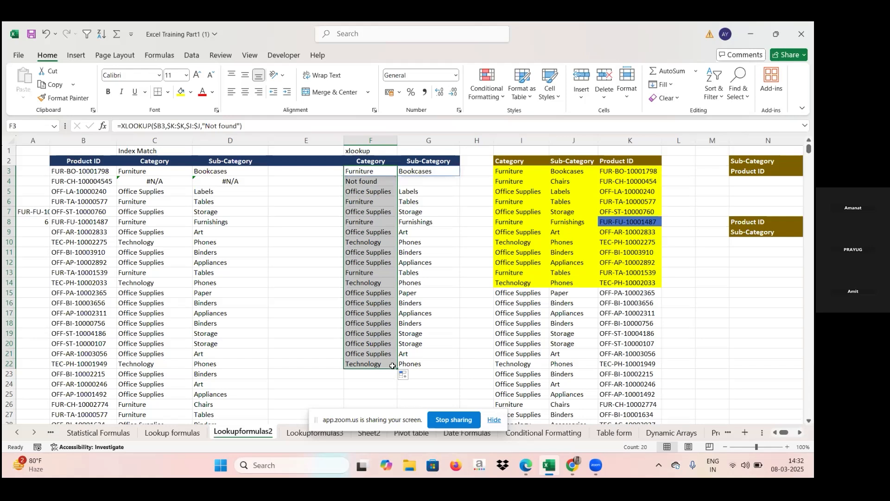
left_click_drag(397, 369, 393, 410)
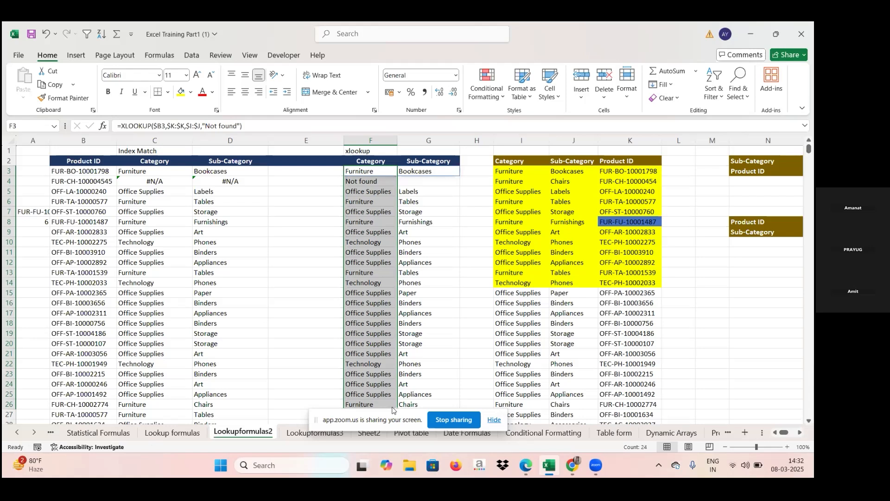
Step through the filled XLOOKUP category and sub-category results in column F
key("Down")
key("Down")
key("Down")
key("Down")
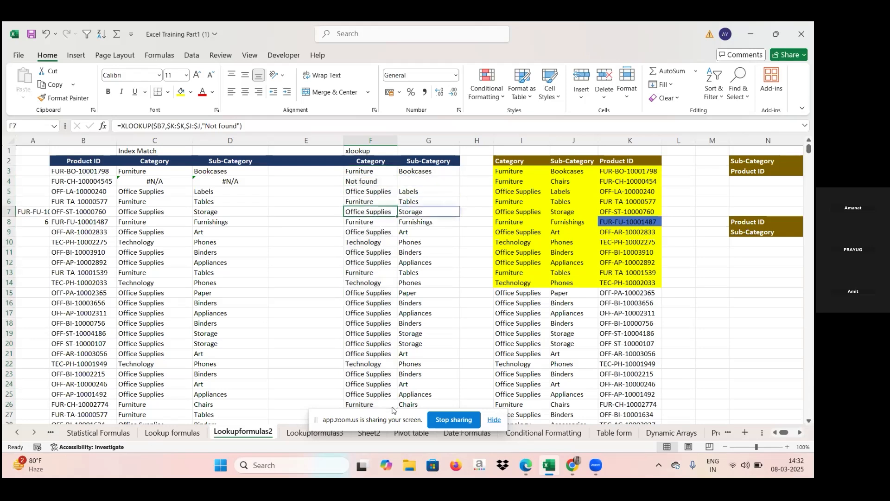
key("Down")
key("Down")
key("Down")
key("Down")
key("Down")
key("Down")
key("Down")
key("Down")
key("Down")
key("Down")
key("Down")
key("Down")
key("Down")
key("Down")
key("Down")
key("Up")
key("Up")
key("Up")
key("Up")
key("Up")
key("Up")
key("Up")
key("Up")
key("Up")
key("Up")
key("Up")
key("Up")
key("Up")
key("Up")
key("Up")
key("Up")
key("Up")
key("Up")
key("Up")
key("Up")
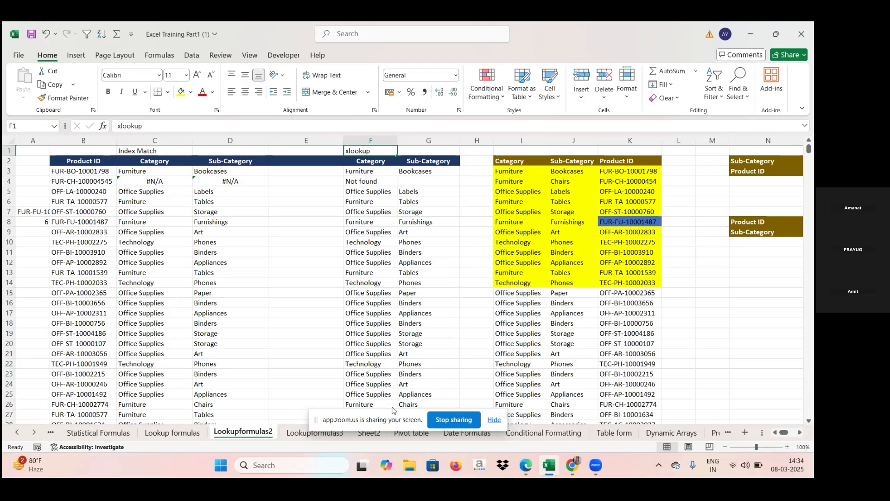
Examine the horizontal XLOOKUP formula in O9 that returns the sub-category for the product ID in O8
key("Right")
key("Right")
key("Right")
key("Right")
key("Right")
key("Right")
key("Right")
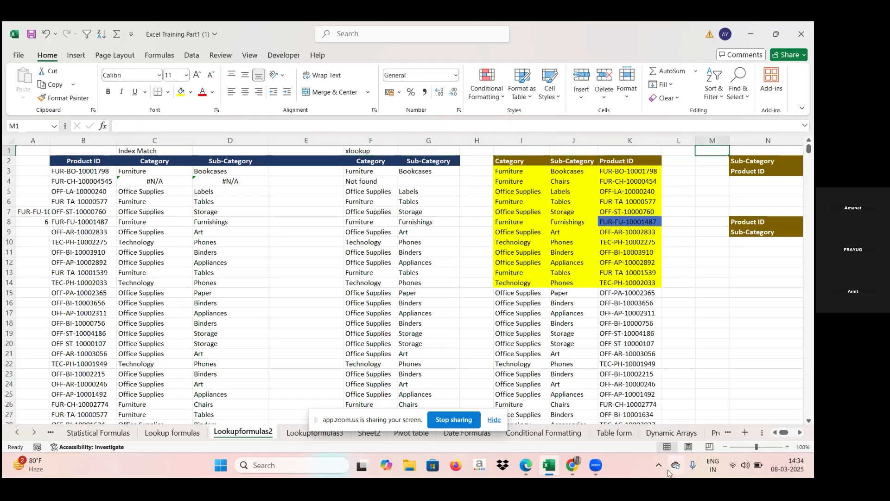
key("Right")
key("Right")
key("Right")
key("Right")
key("Right")
key("Right")
key("Right")
key("Right")
key("Right")
key("Right")
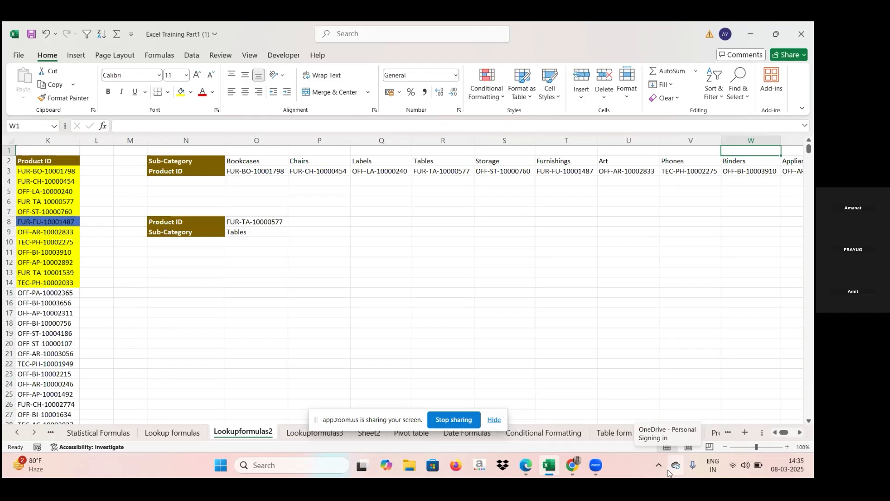
left_click(256, 232)
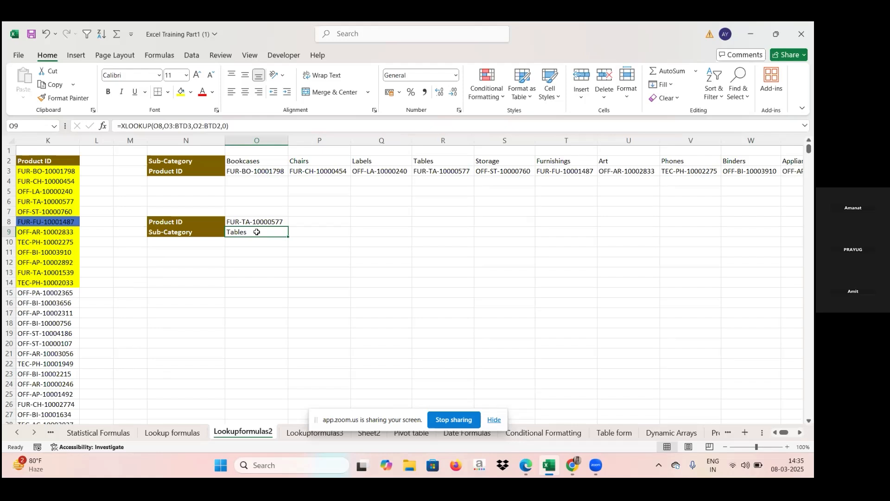
Open the Lookupformulas3 sheet and examine the wildcard XLOOKUP in D2 that uses *kohli* from C2
left_click(301, 431)
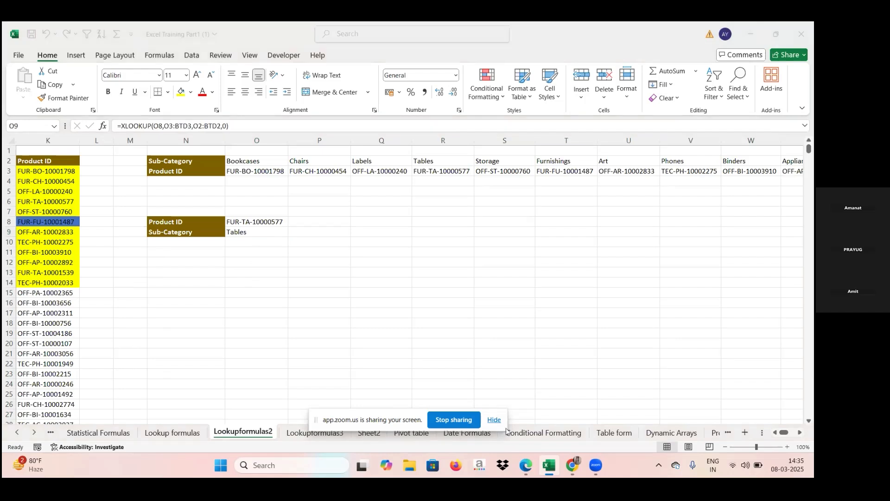
left_click(495, 420)
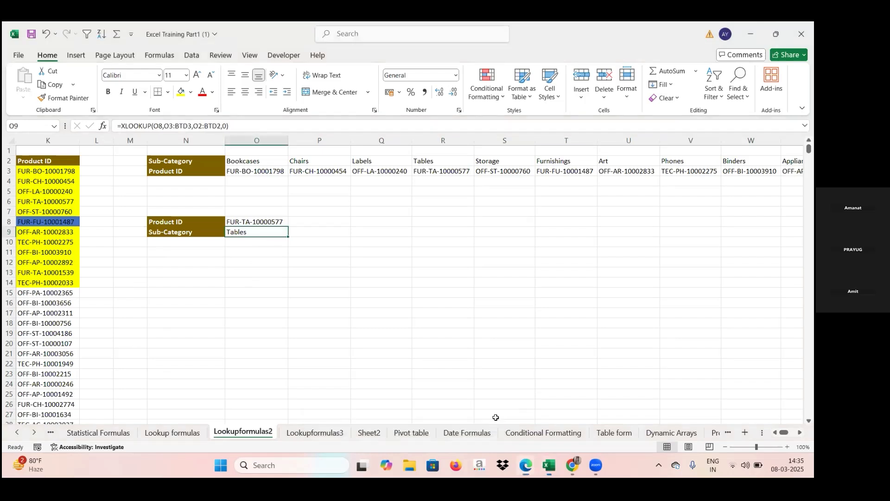
left_click(311, 431)
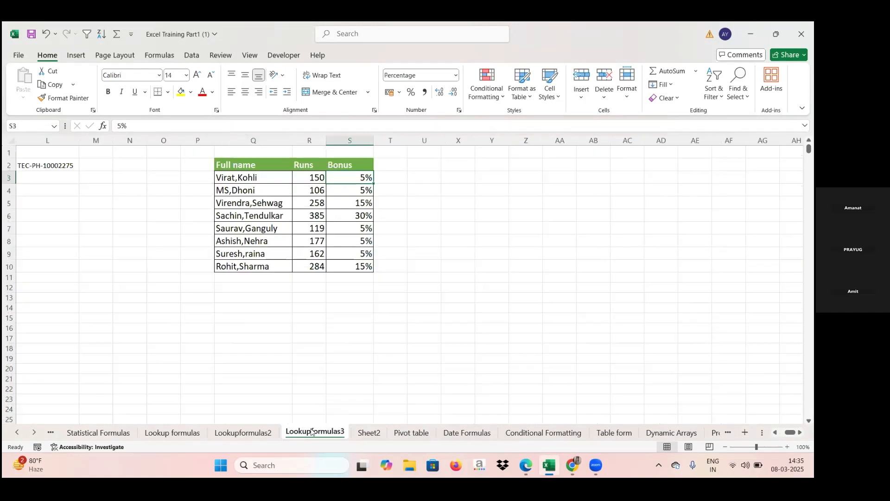
key("Left")
key("Left")
key("ctrl+Left")
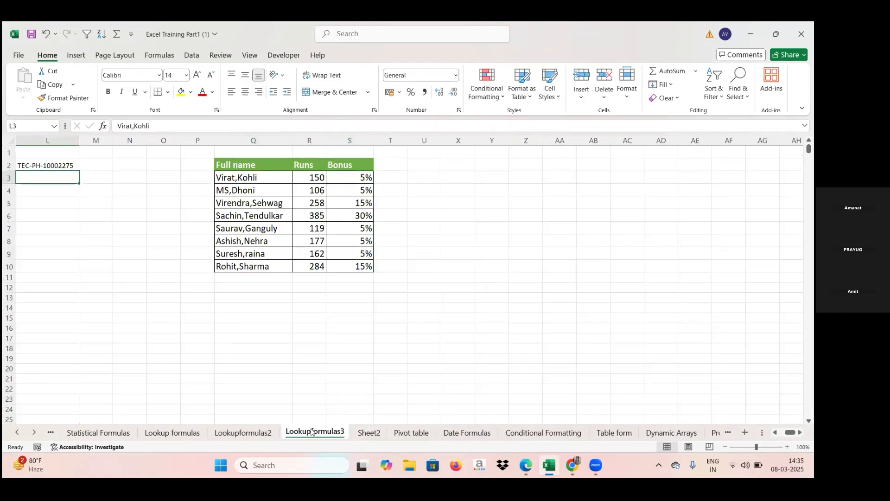
key("Home")
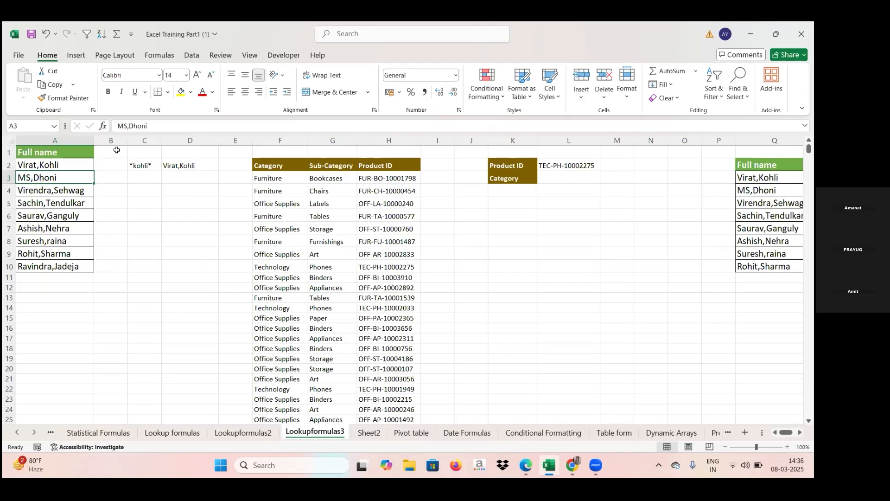
left_click(169, 166)
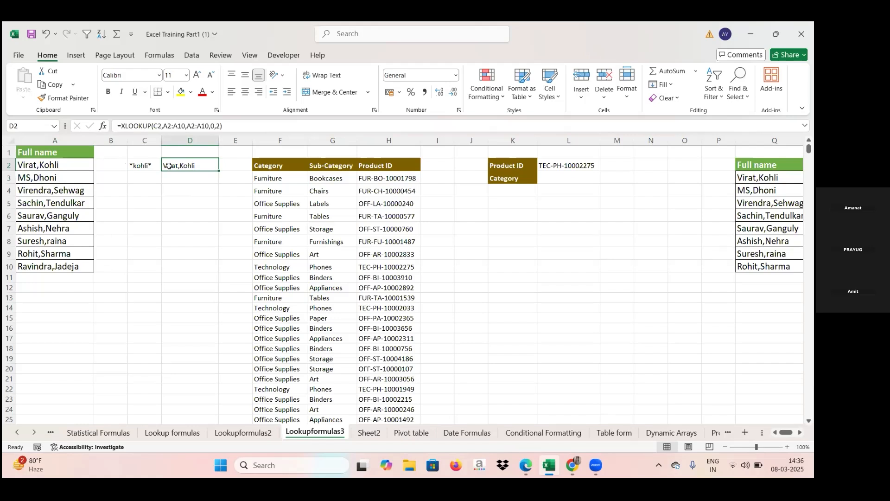
left_click(134, 164)
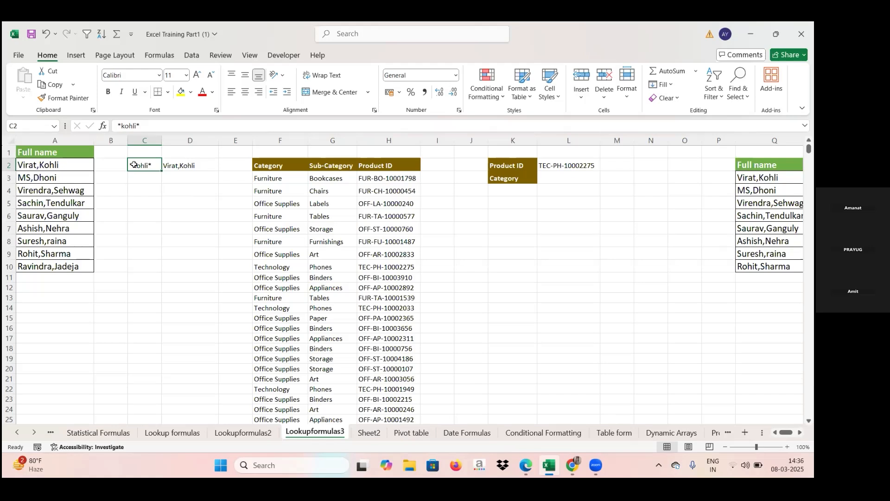
left_click(175, 166)
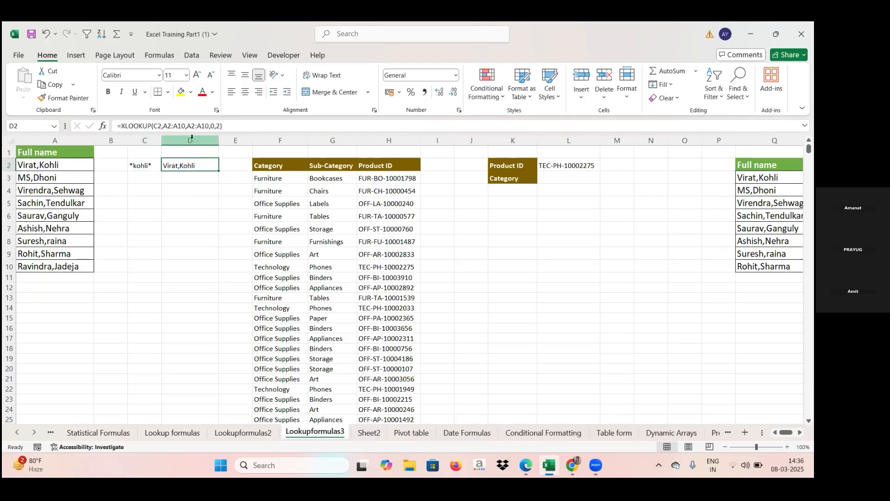
Remove the match mode 2 from the D2 XLOOKUP formula and browse the match-mode options
left_click(220, 126)
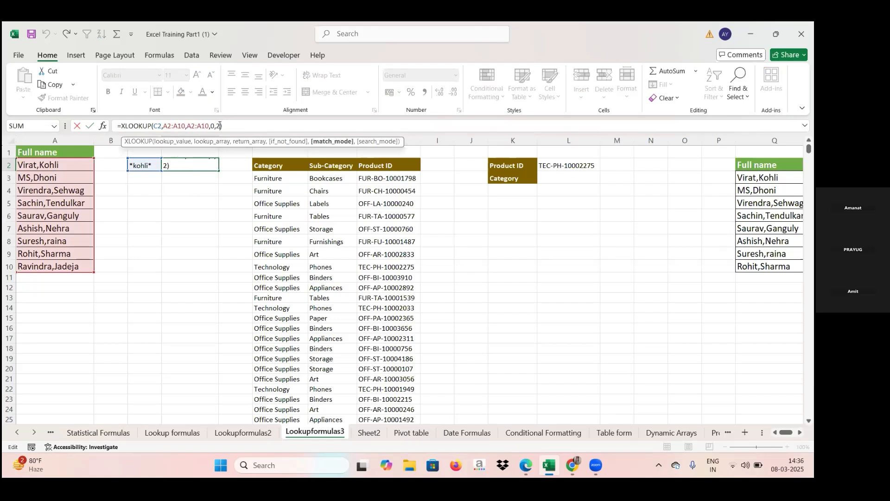
key("BackSpace")
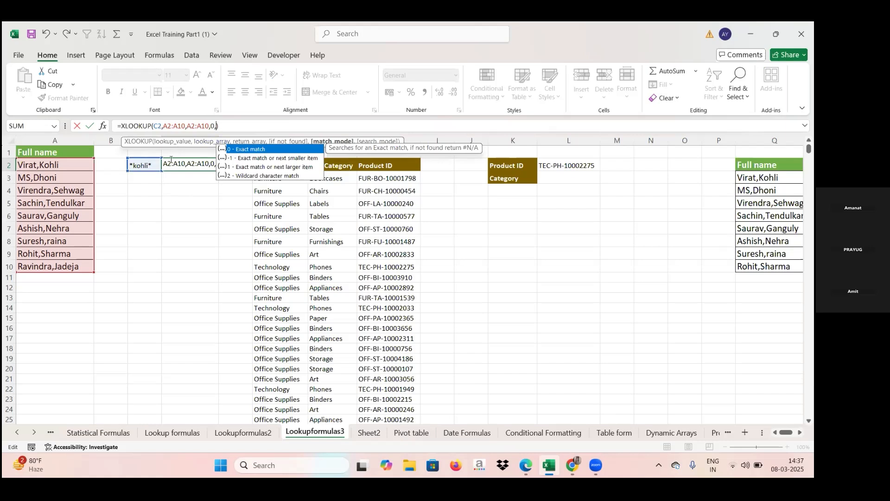
left_click(255, 160)
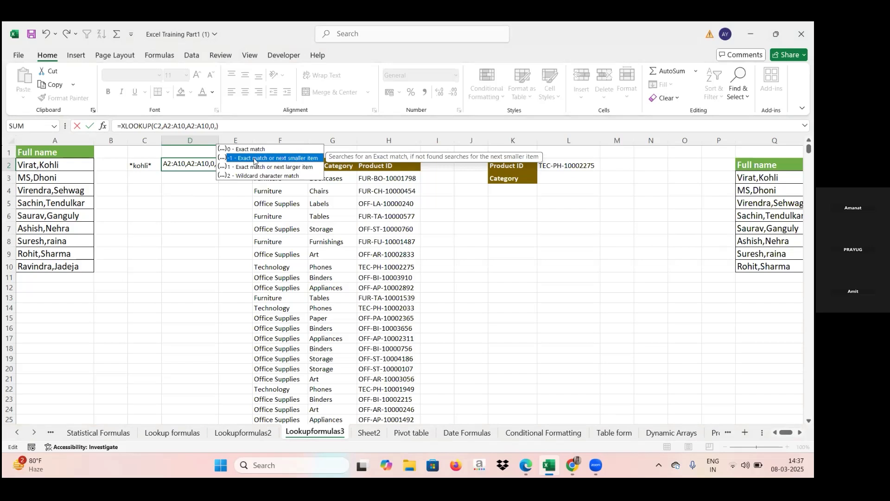
left_click(256, 169)
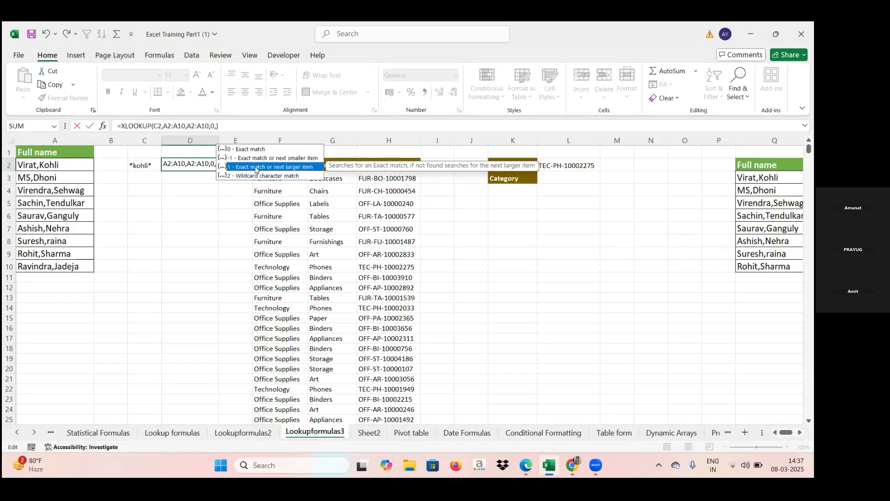
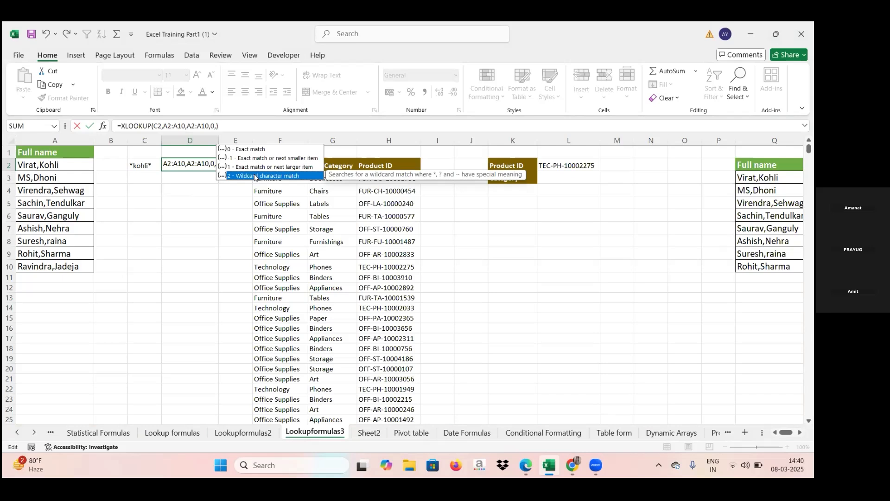
left_click(526, 466)
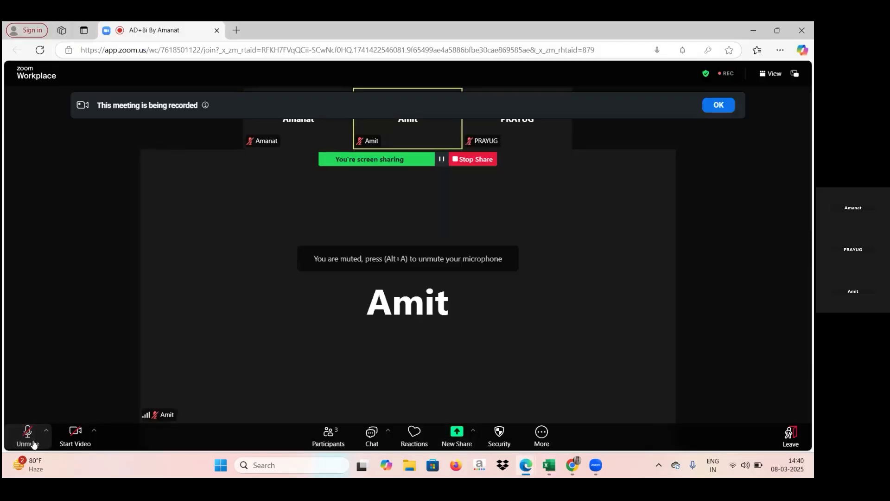
left_click(28, 436)
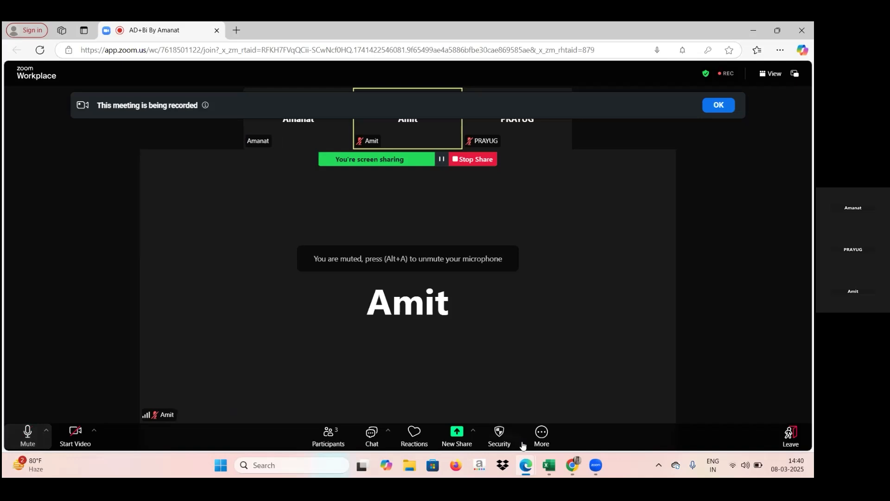
left_click(548, 467)
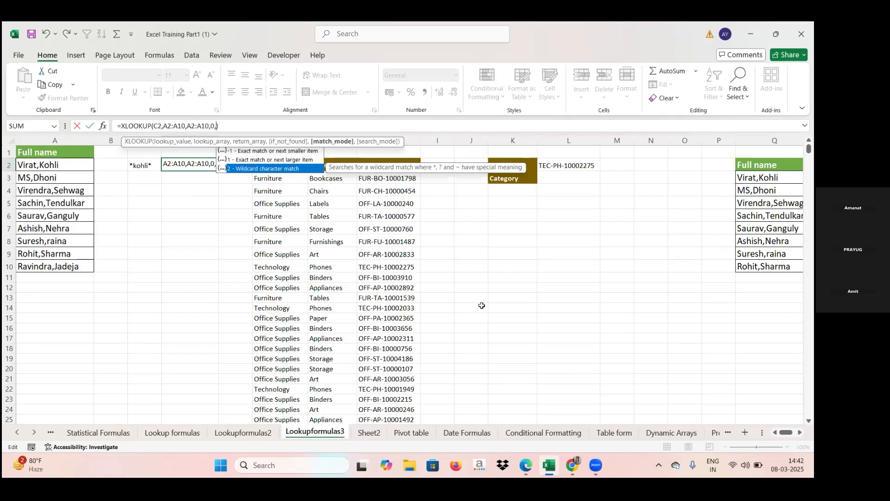
Finish the D2 XLOOKUP with 0 as the if-not-found value and no match mode
left_click(151, 164)
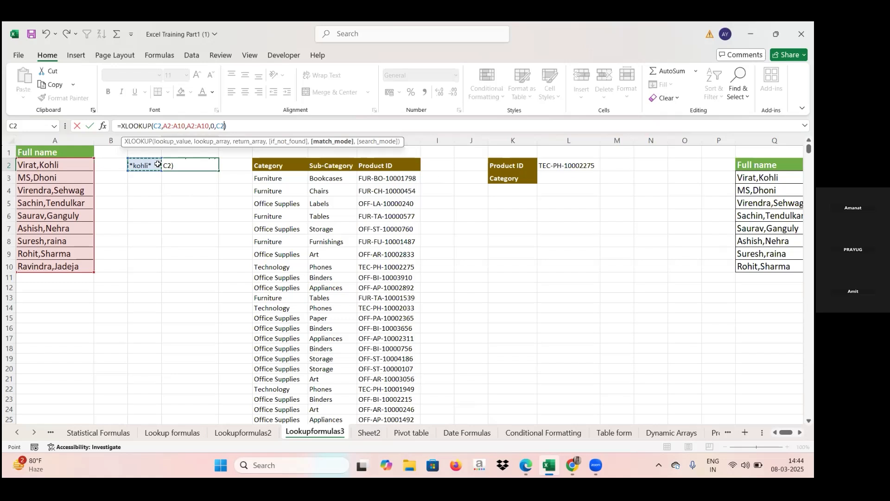
key("BackSpace")
key("BackSpace")
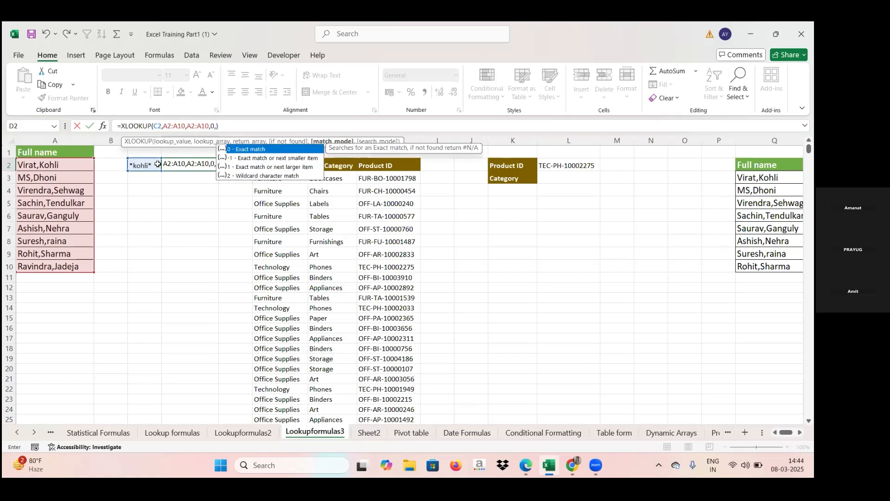
key("BackSpace")
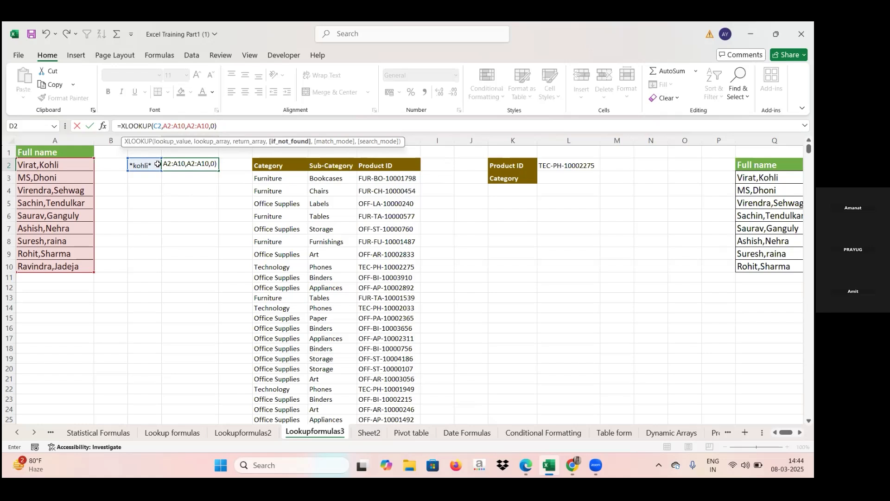
key("Return")
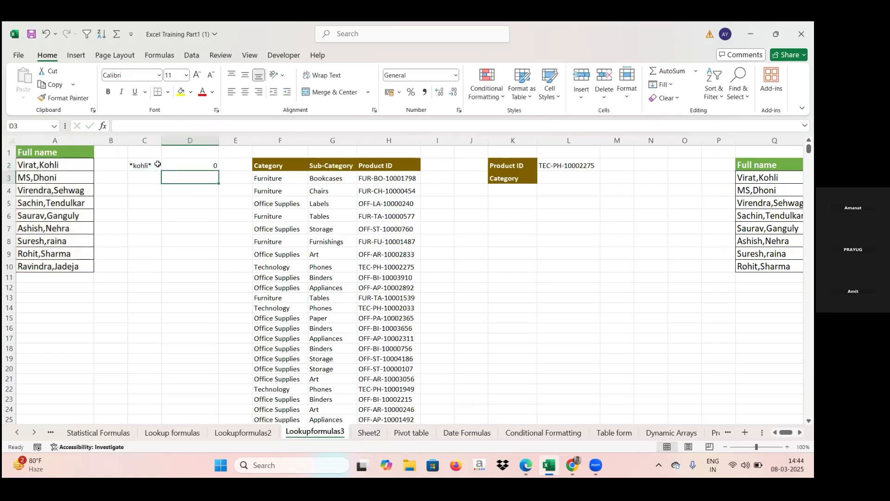
Clear the D2 formula and restart XLOOKUP with C2 as the lookup value
left_click(191, 164)
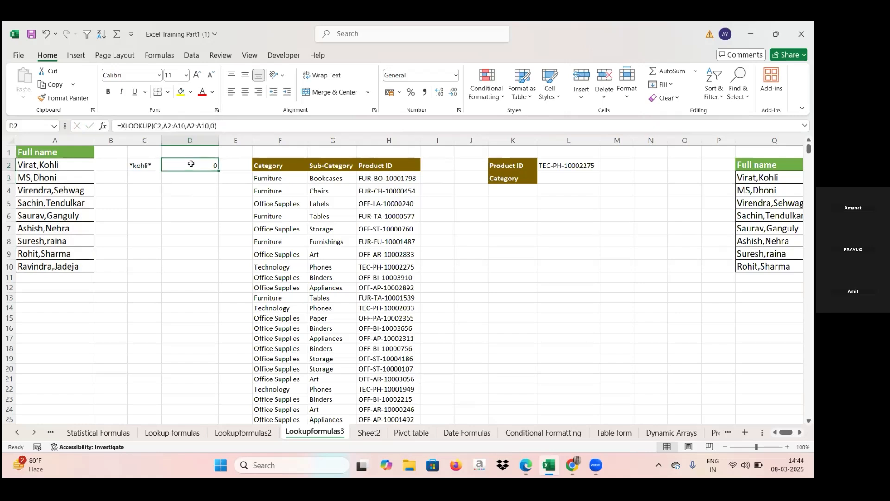
left_click(221, 126)
key("BackSpace")
key("BackSpace")
key("BackSpace")
key("BackSpace")
key("BackSpace")
key("BackSpace")
key("BackSpace")
key("BackSpace")
key("BackSpace")
key("BackSpace")
key("BackSpace")
key("BackSpace")
key("BackSpace")
key("BackSpace")
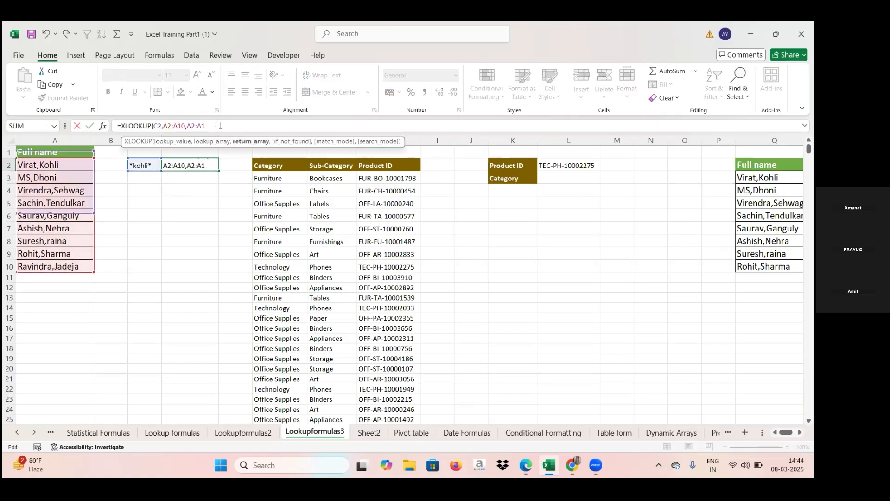
key("BackSpace")
key("BackSpace")
key("BackSpace")
key("BackSpace")
key("BackSpace")
key("BackSpace")
key("BackSpace")
key("BackSpace")
key("BackSpace")
key("BackSpace")
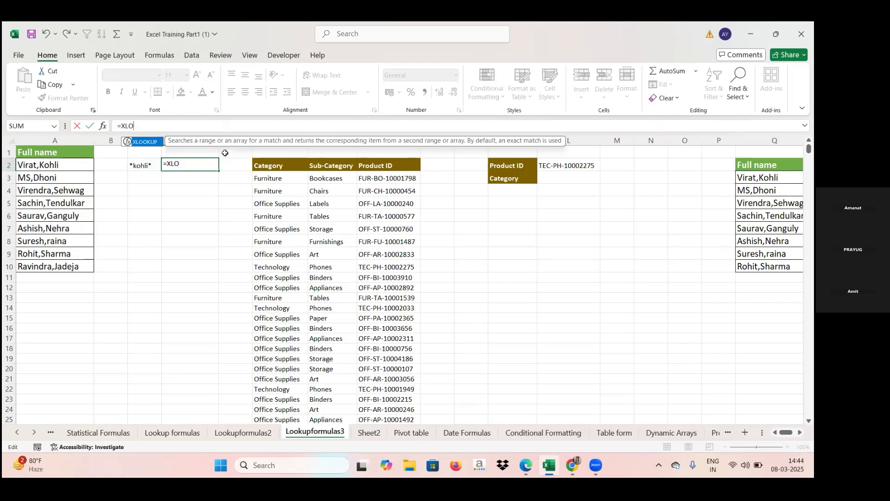
double_click(144, 141)
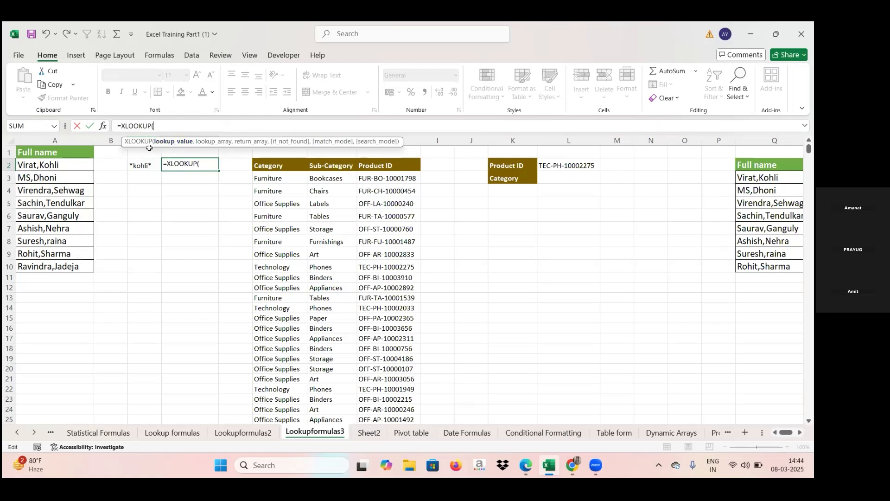
left_click(139, 167)
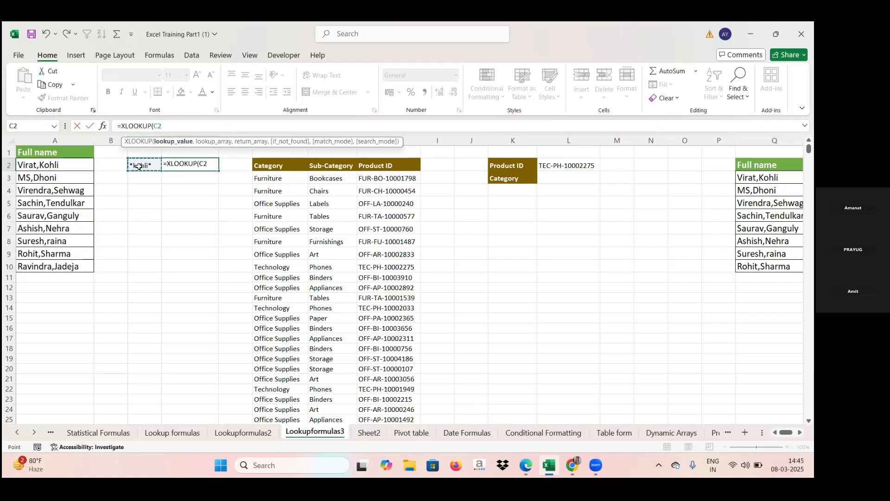
type(",")
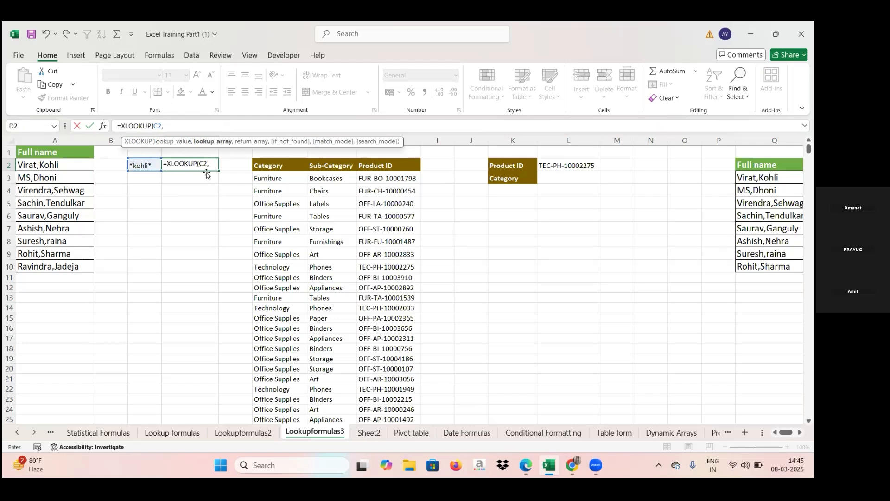
Complete the XLOOKUP with lookup array A:A, return array A2:A10, if-not-found "not avail" and match mode 2
left_click(38, 137)
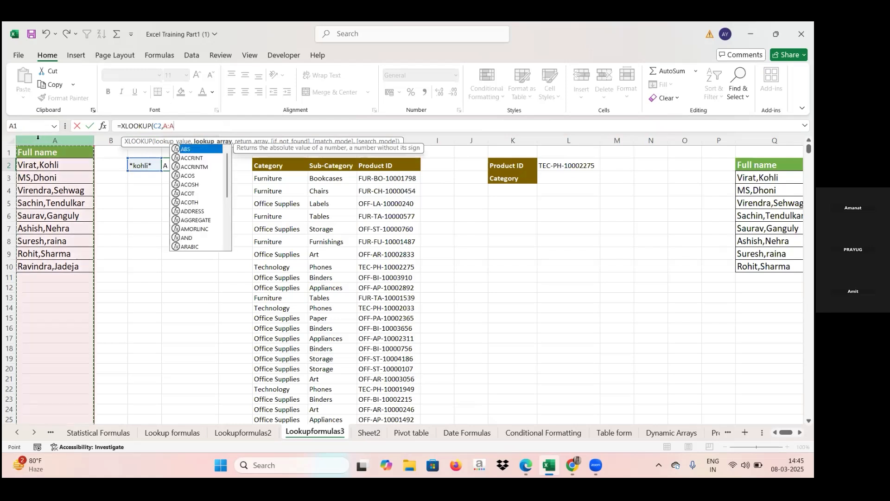
type(",")
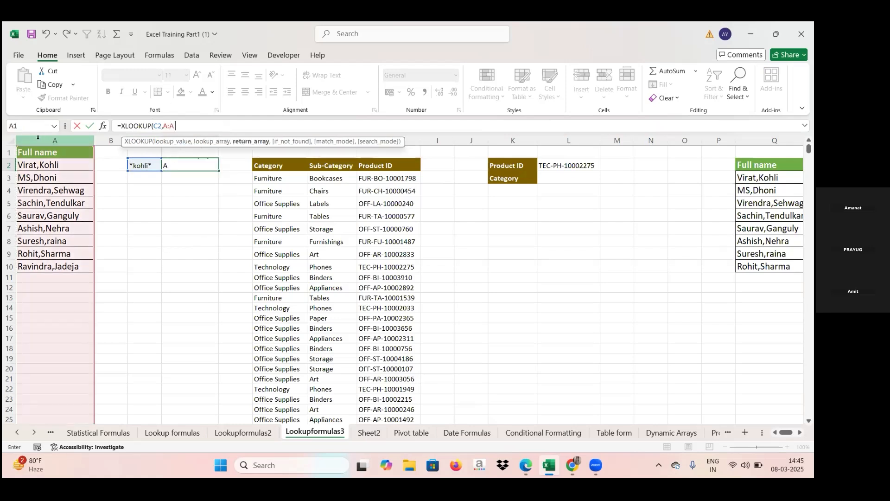
left_click_drag(56, 166, 53, 263)
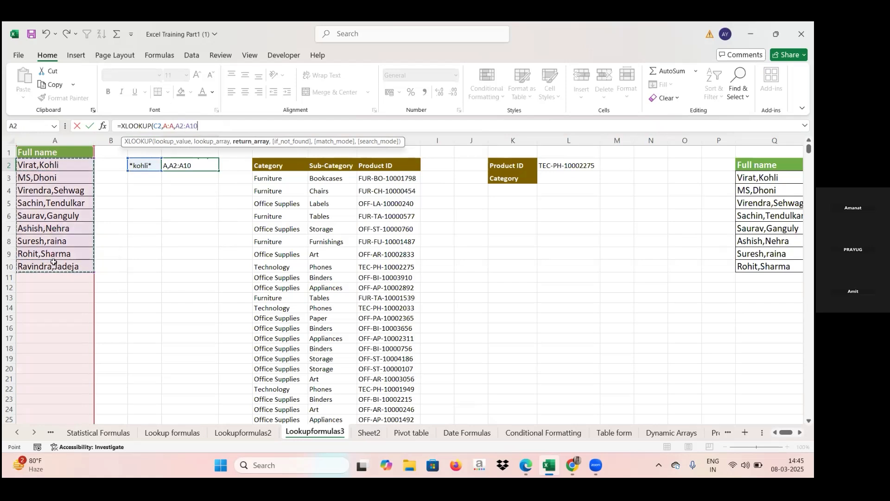
type(",")
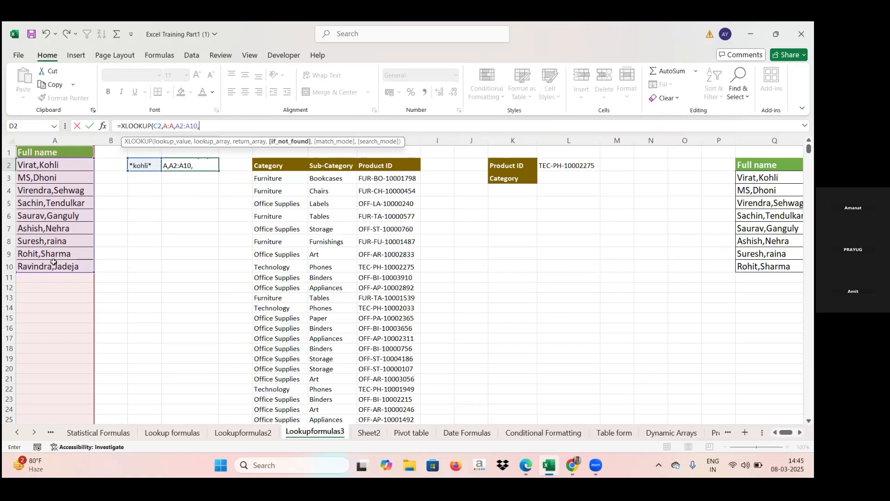
type("\"n")
type("ot avail\",")
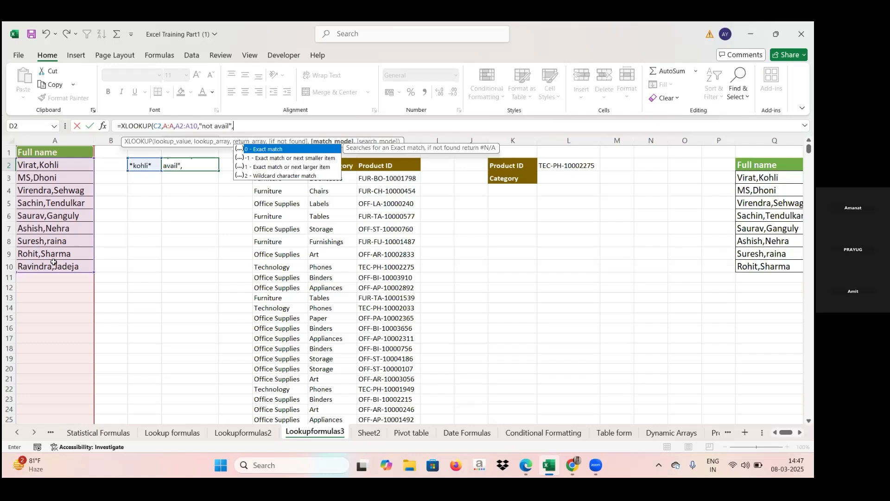
type("2")
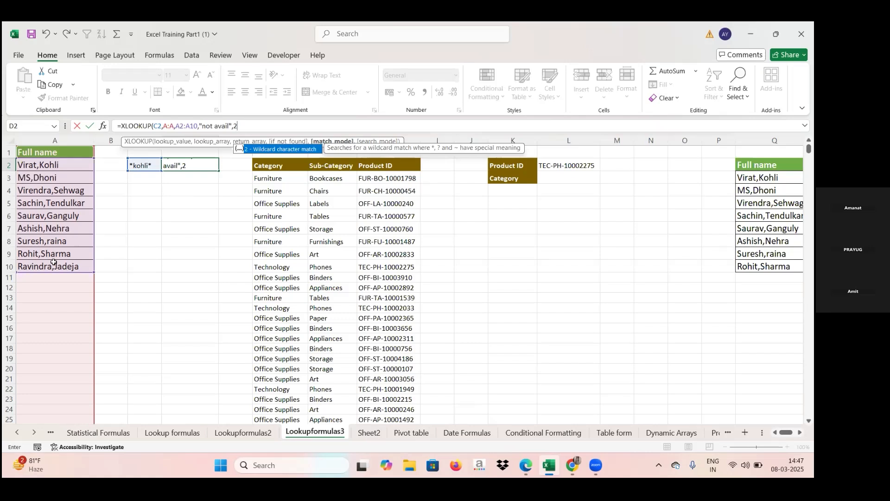
type(",")
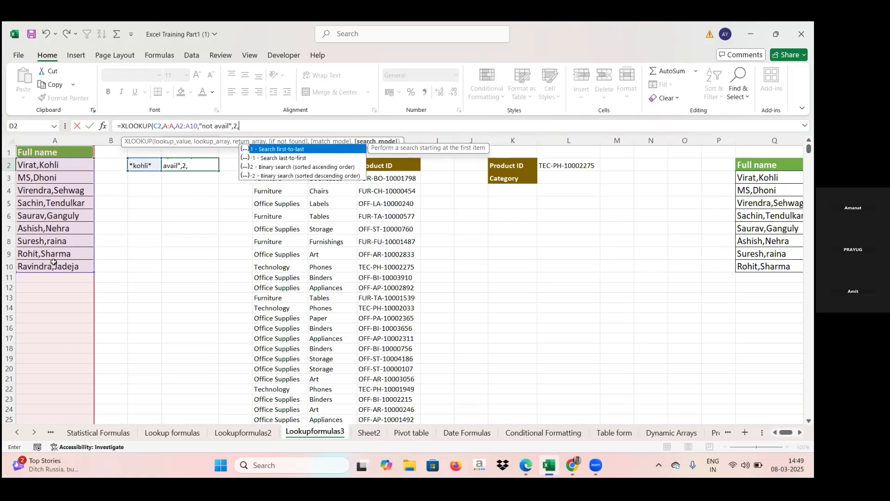
key("BackSpace")
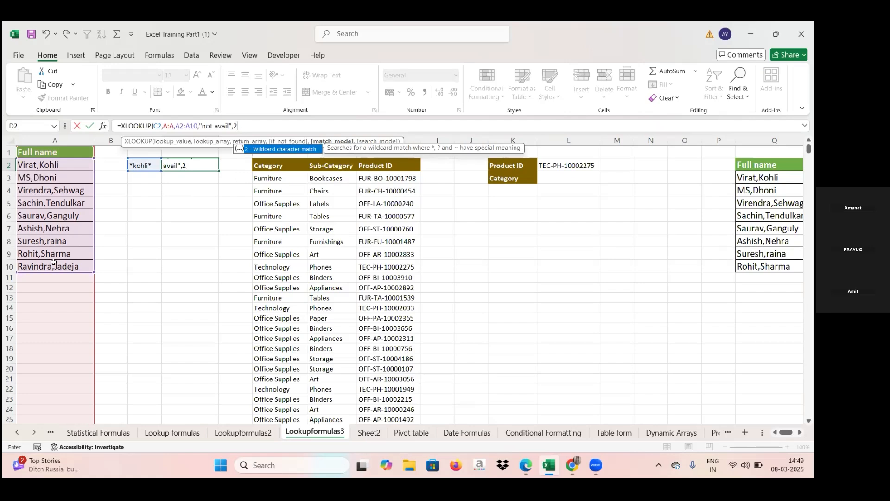
type(")")
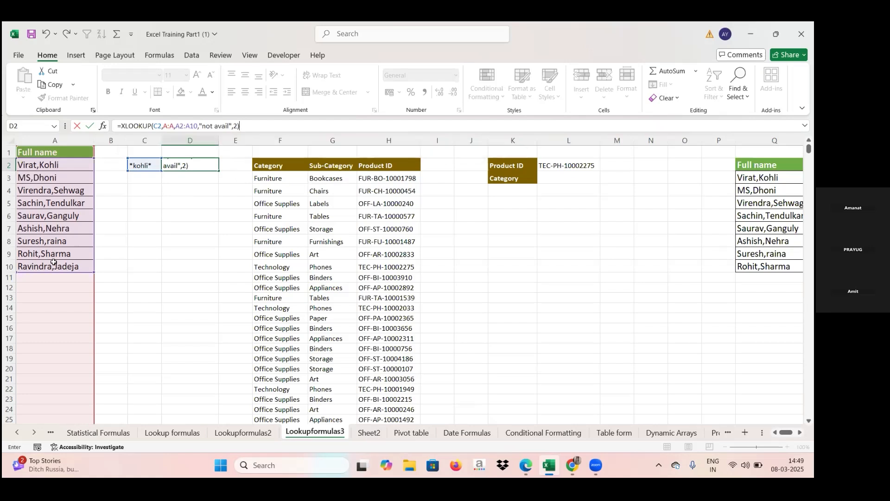
key("Return")
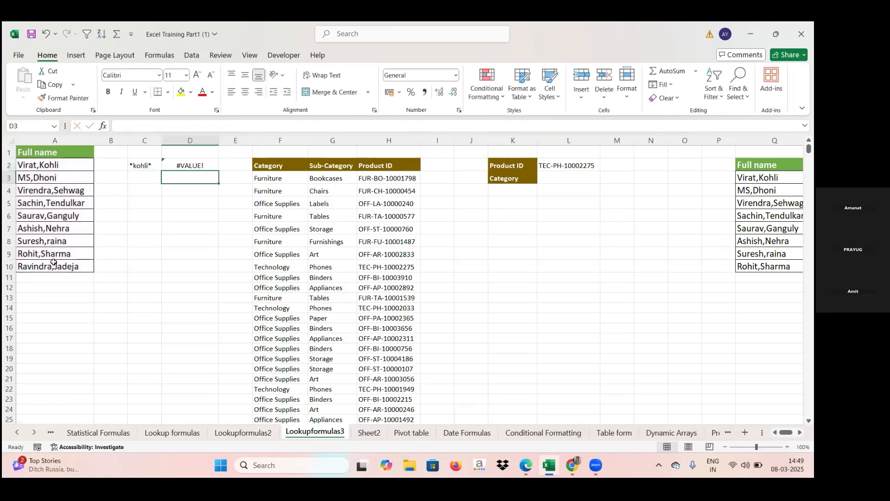
Replace the D2 formula's lookup array with A2:A10
double_click(176, 166)
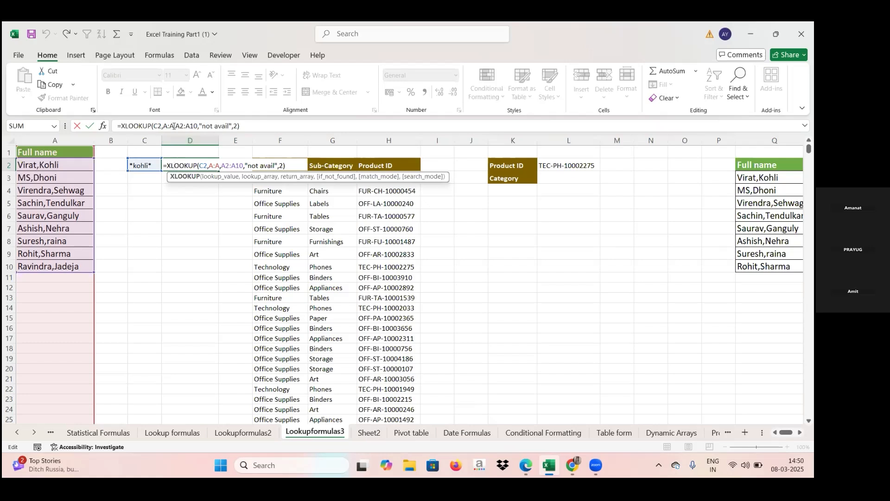
left_click(174, 127)
key("BackSpace")
key("BackSpace")
key("BackSpace")
left_click_drag(44, 165, 39, 265)
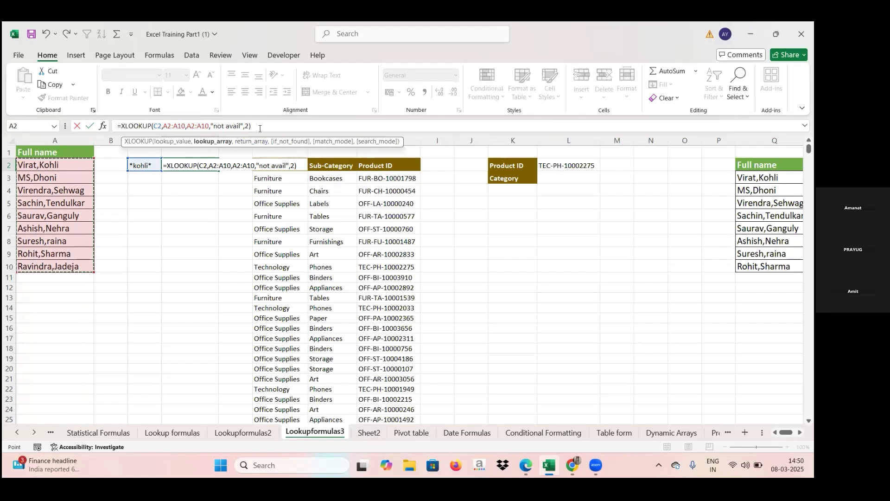
key("Return")
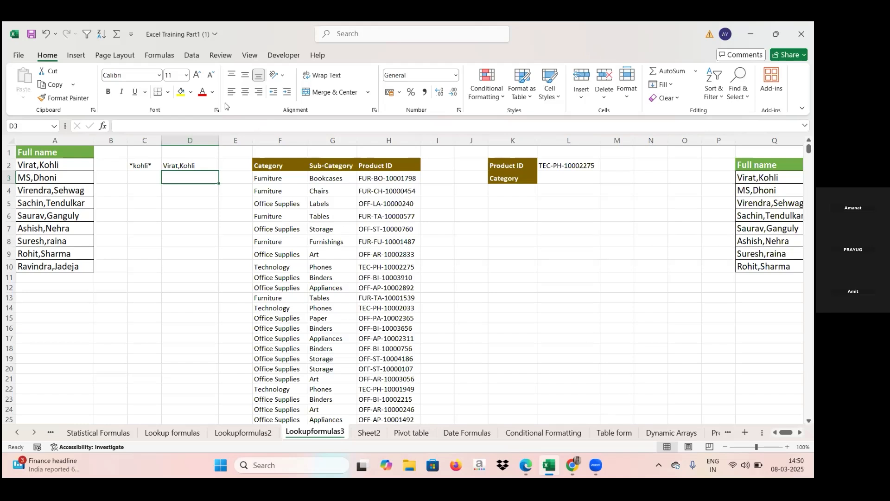
Remove the leading asterisk from the C2 lookup text, then put it back to test the wildcard
left_click(142, 166)
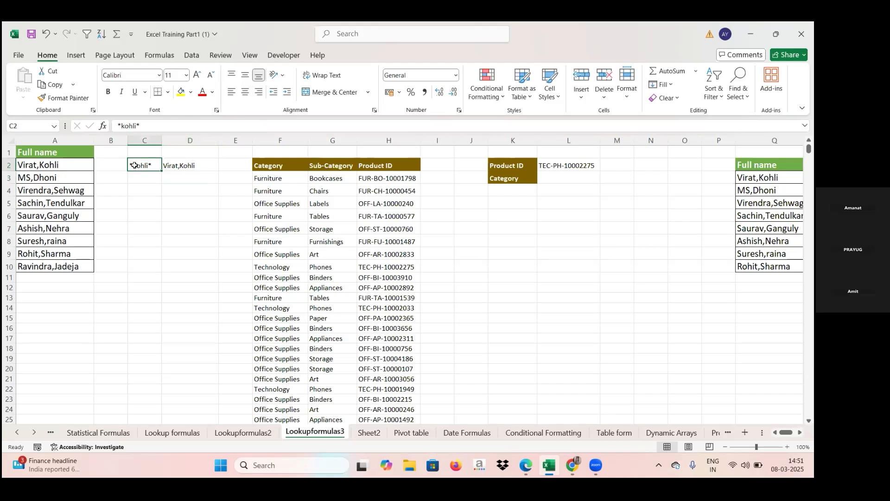
double_click(134, 165)
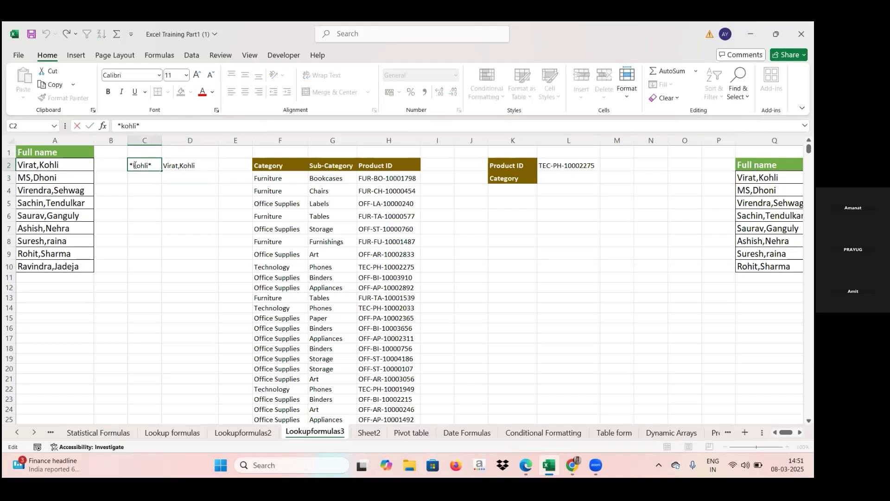
key("BackSpace")
left_click(191, 164)
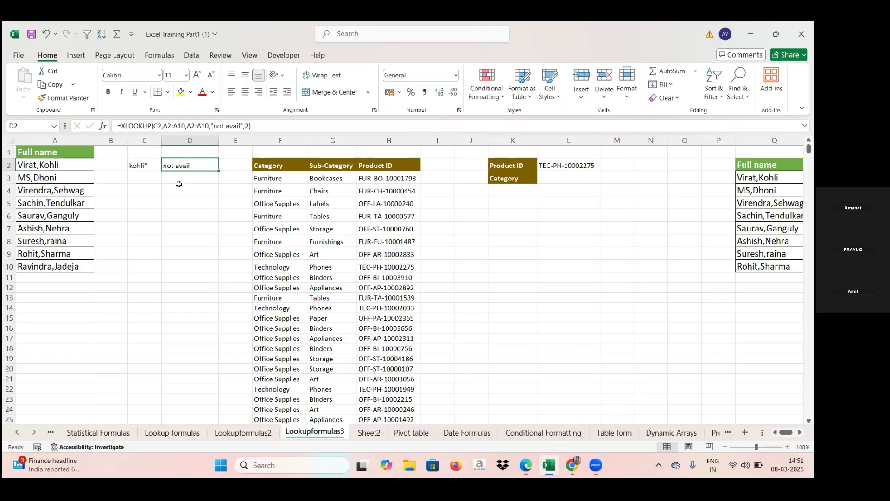
left_click(135, 165)
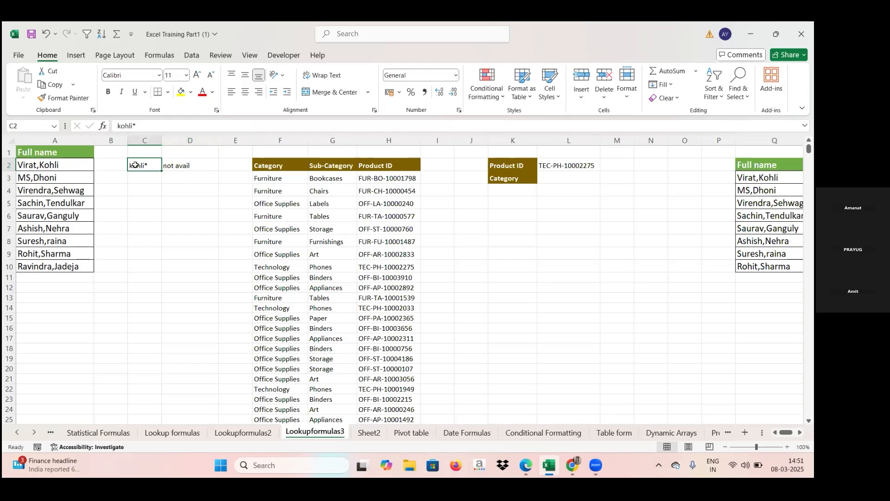
double_click(131, 166)
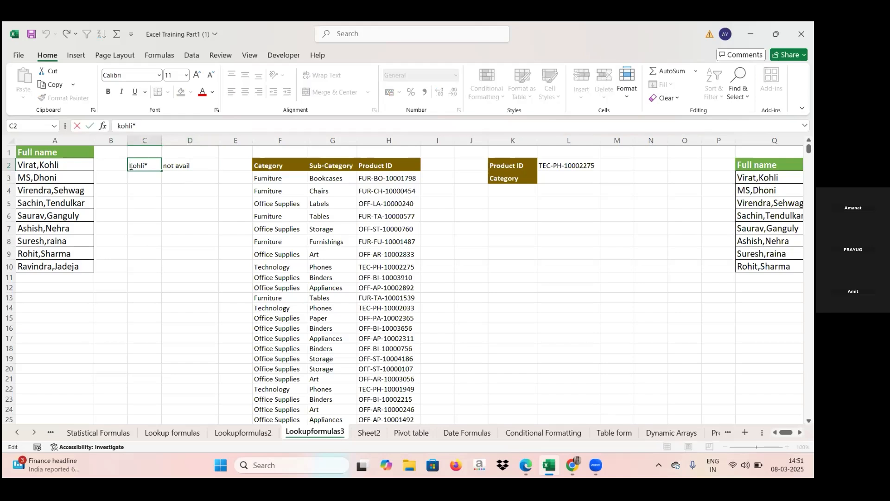
type("*")
left_click(172, 163)
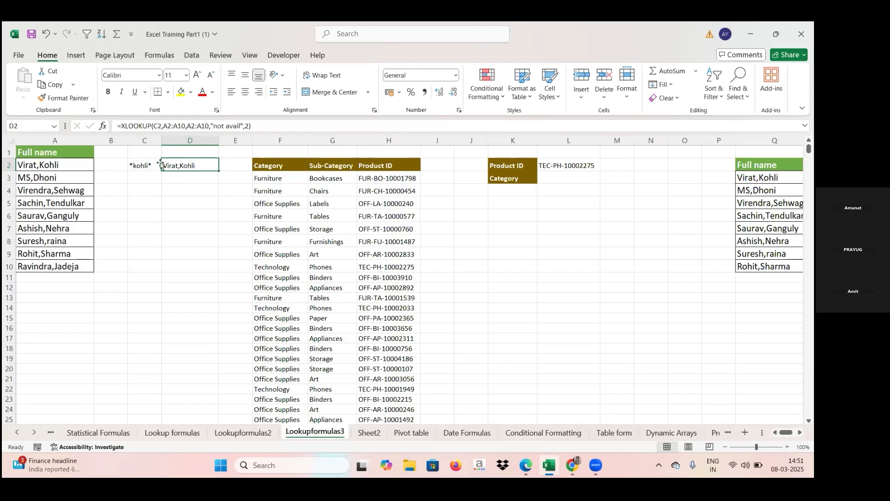
Remove the trailing asterisk from the C2 lookup text so it reads *kohli and reselect D2
double_click(153, 164)
key("BackSpace")
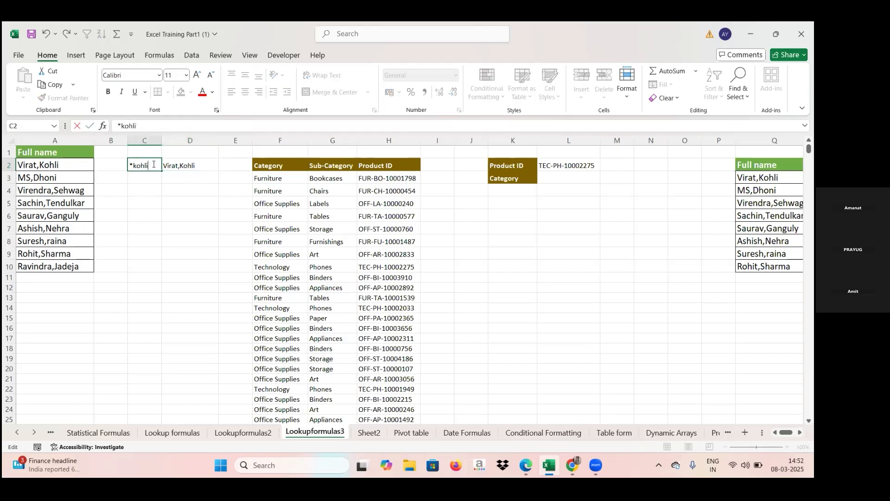
key("Return")
left_click(173, 166)
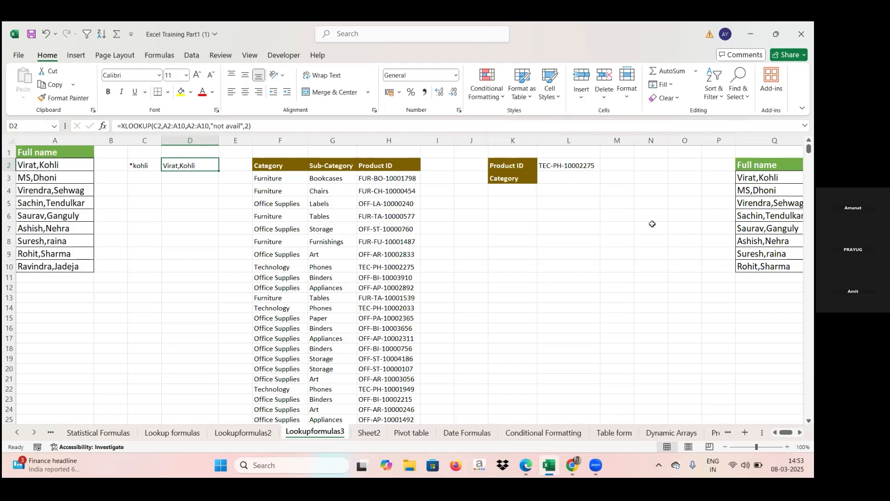
Move across the sheet to the Full name, Runs and Bonus table in columns Q to S
left_click(629, 274)
key("Right")
key("Right")
key("Right")
key("Right")
key("Right")
key("Right")
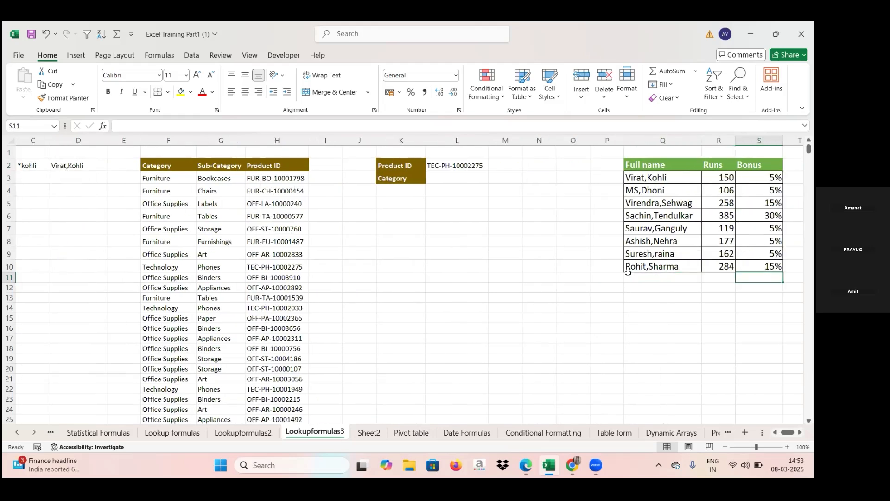
Scroll across the Lookupformulas3 sheet and return to column A
key("Right")
key("Right")
key("Right")
key("Right")
key("Right")
key("Right")
key("Right")
key("Right")
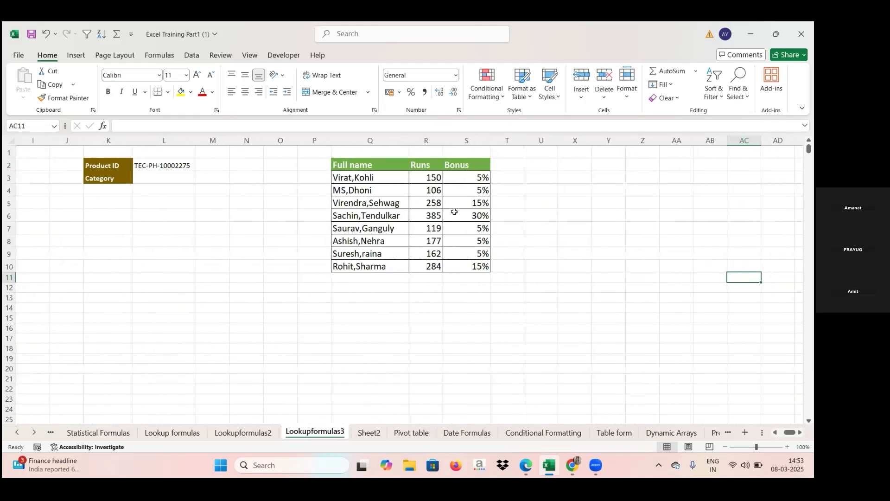
key("Right")
key("Left")
key("Left")
key("Left")
key("Left")
key("Left")
key("Left")
key("Left")
key("Left")
key("Left")
key("Left")
key("Left")
key("Left")
key("Left")
key("Left")
key("Left")
key("Left")
key("Left")
key("Left")
key("Left")
key("Home")
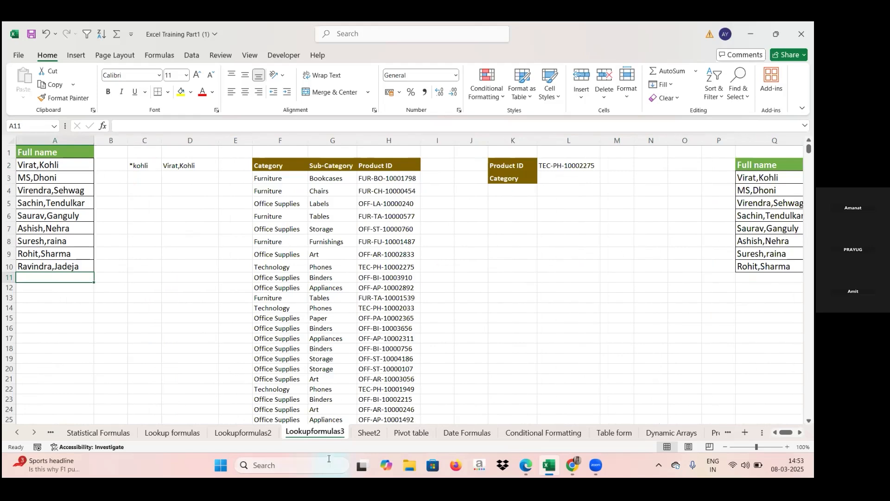
Open the Date Formulas sheet and browse the View, Review, Data and Insert ribbon tabs
left_click(466, 433)
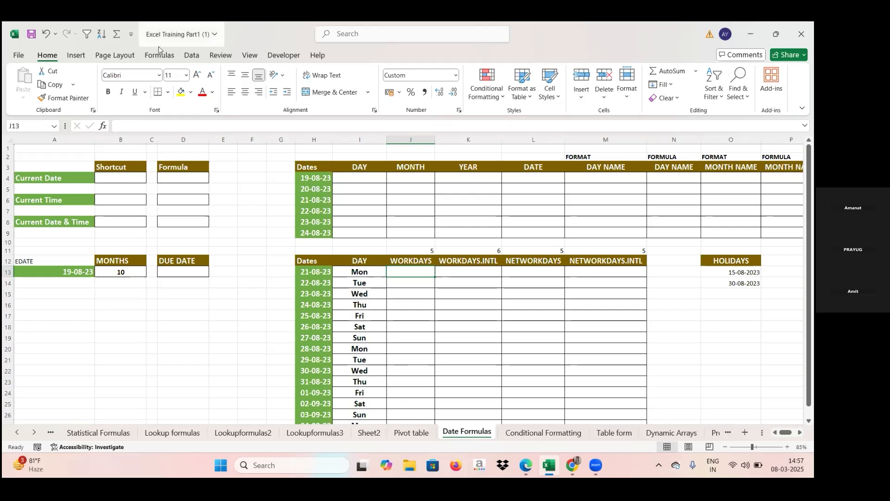
left_click(250, 55)
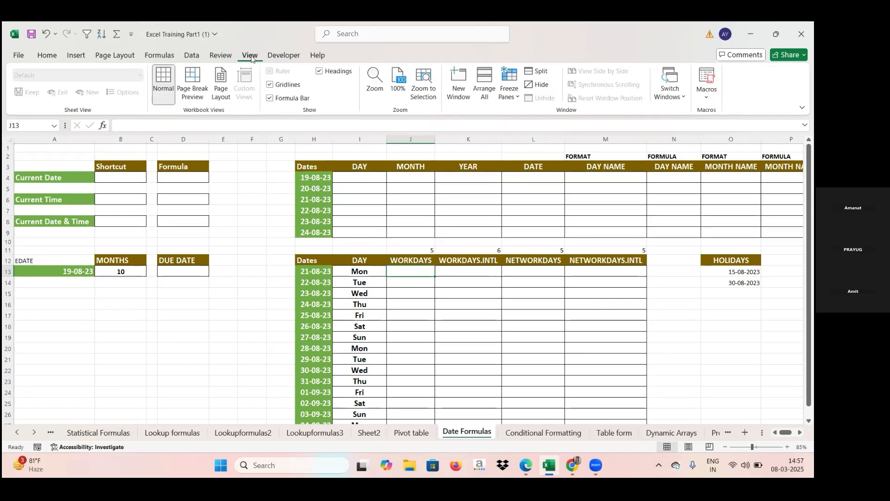
left_click(225, 55)
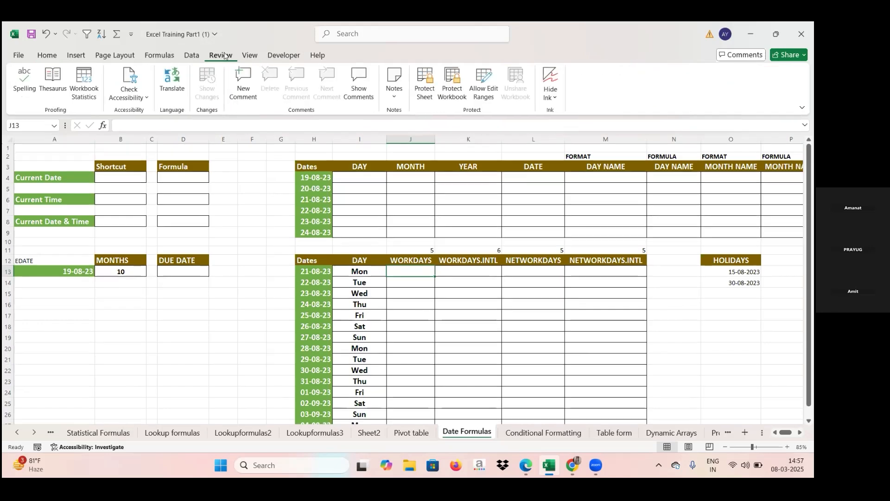
left_click(190, 55)
left_click(82, 55)
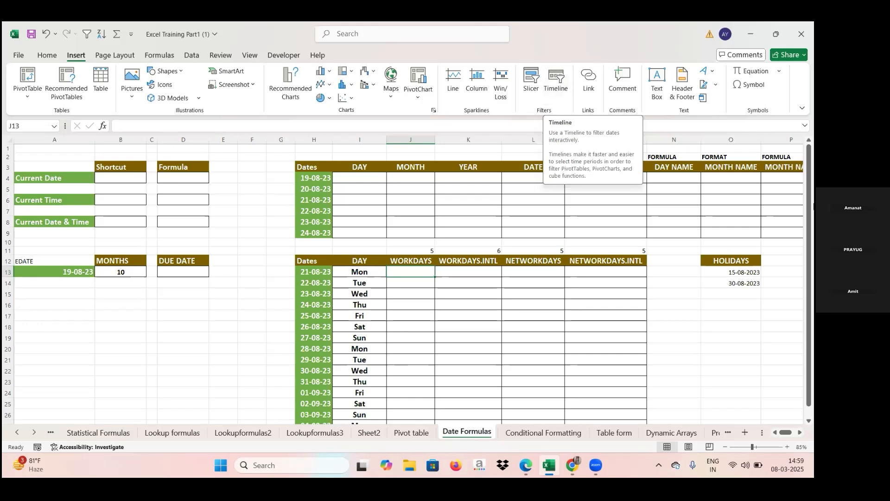
mouse_move(527, 476)
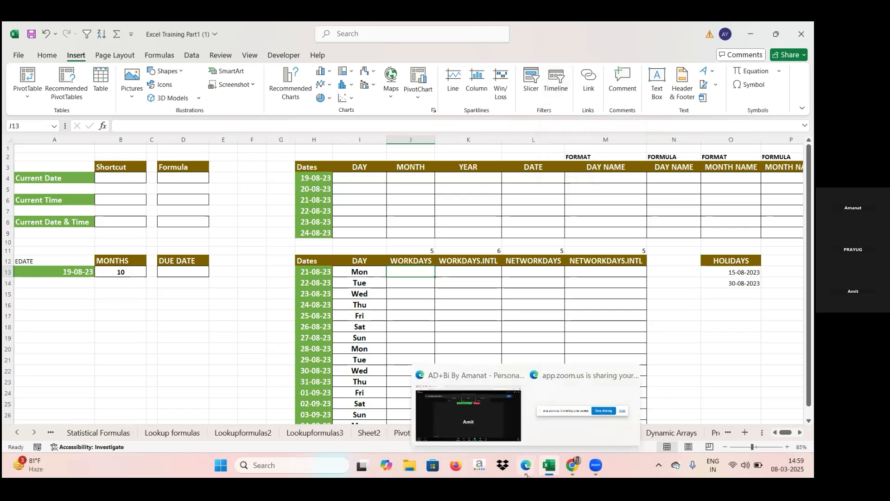